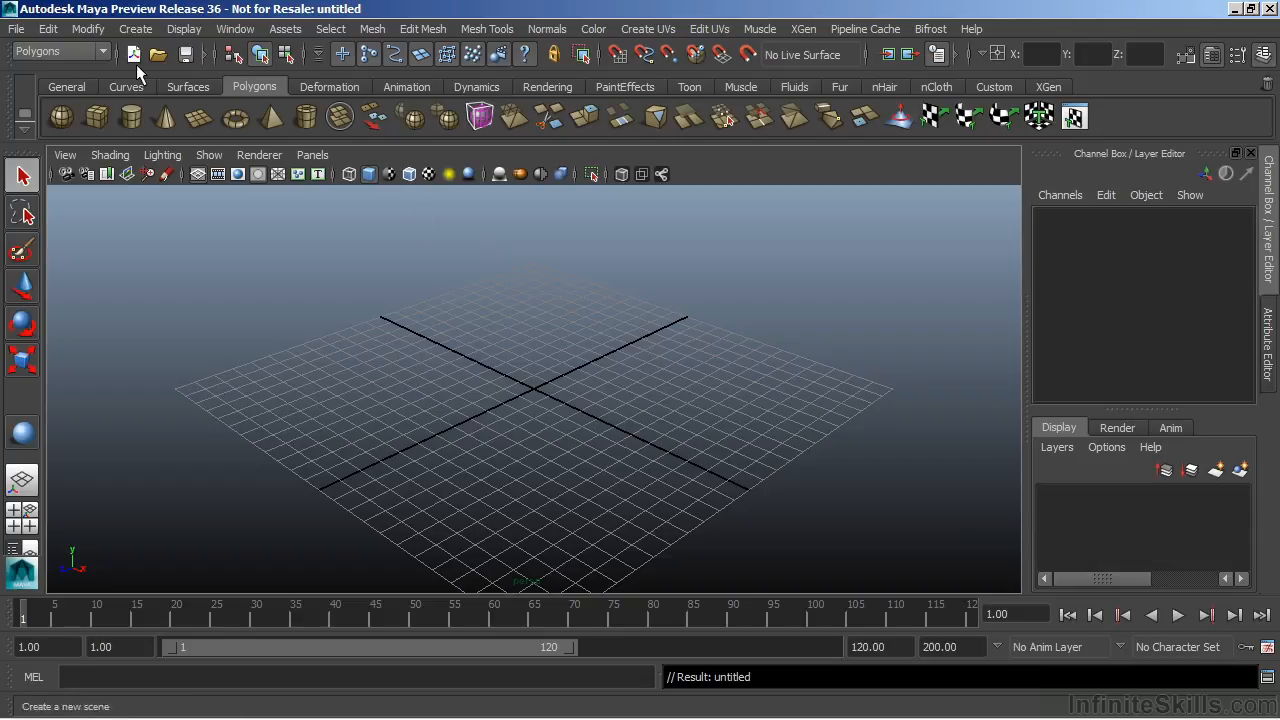
Interactively draw a NURBS sphere with a radius of about 7 units, centred near X -6.3 and Z 1.8 on the grid.
{"action": "left_click", "coordinate": [137, 31]}
{"action": "mouse_move", "coordinate": [155, 60]}
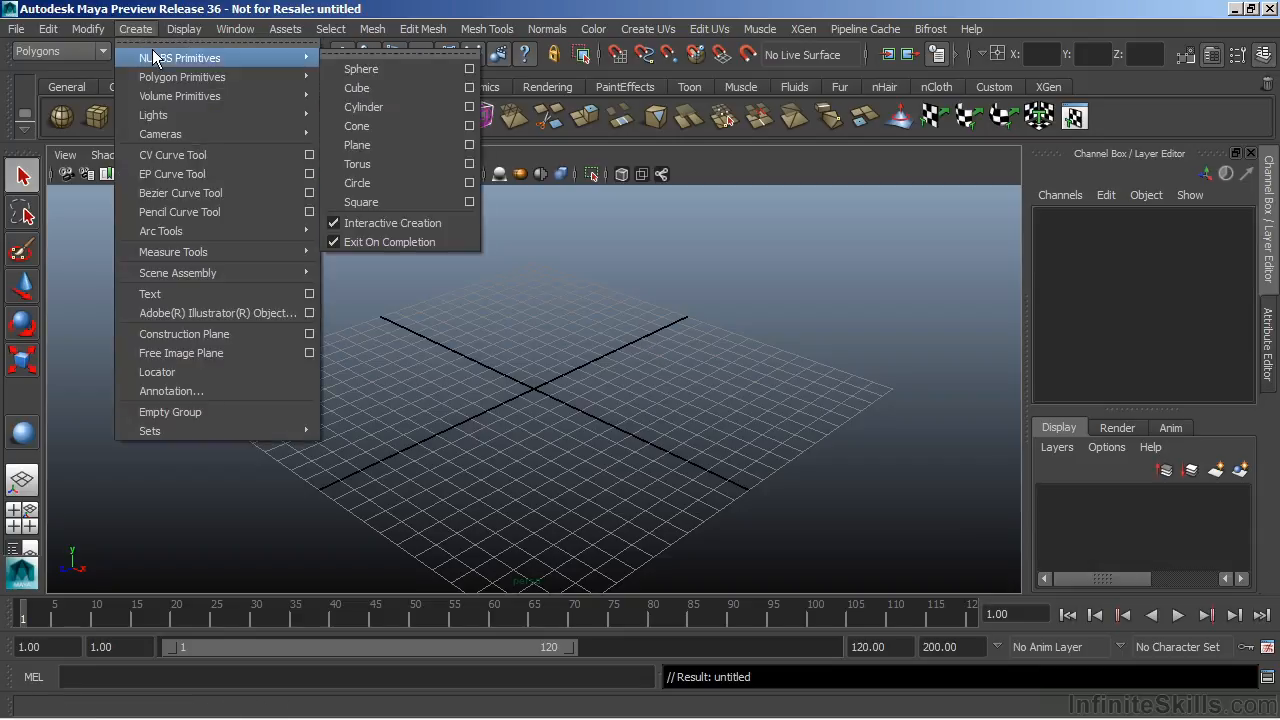
{"action": "mouse_move", "coordinate": [164, 84]}
{"action": "left_click", "coordinate": [376, 70]}
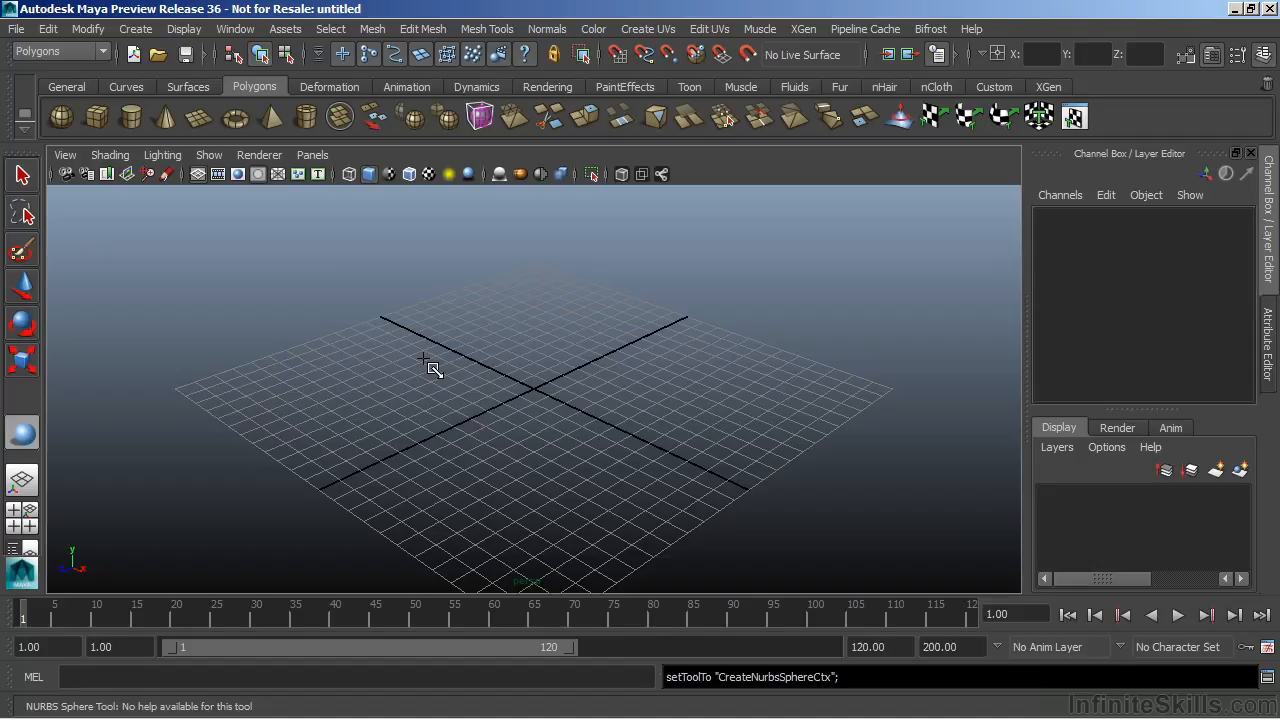
{"action": "left_click_drag", "start_coordinate": [420, 360], "coordinate": [502, 420]}
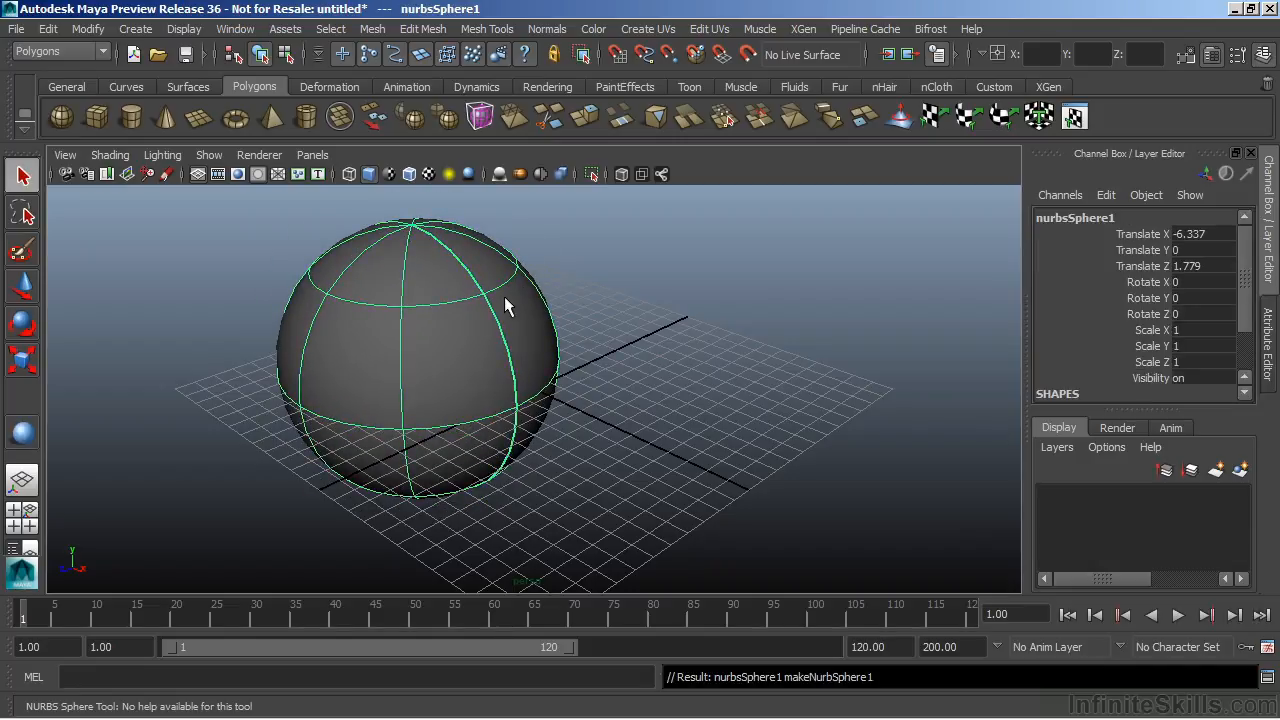
{"action": "left_click_drag", "start_coordinate": [491, 330], "coordinate": [626, 352], "text": "alt"}
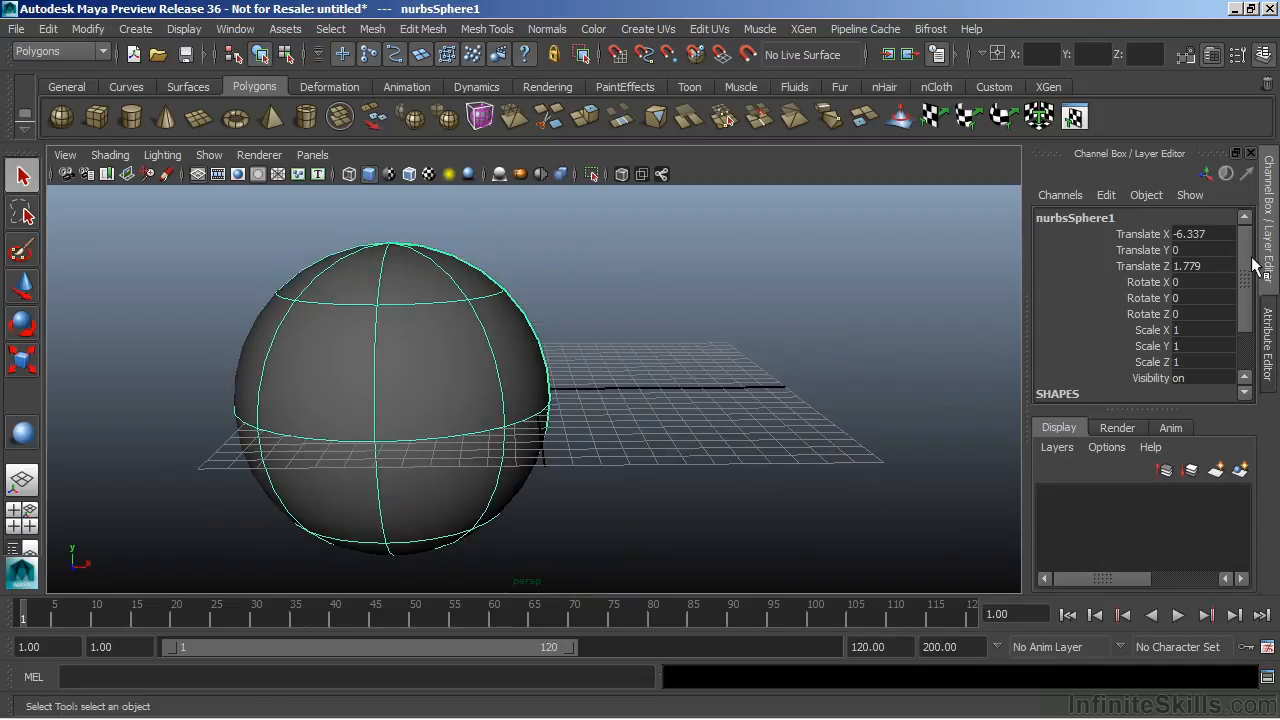
Increase the NURBS sphere's construction resolution to 18 sections and 13 spans.
{"action": "scroll", "coordinate": [1248, 272], "scroll_direction": "down", "scroll_amount": 2}
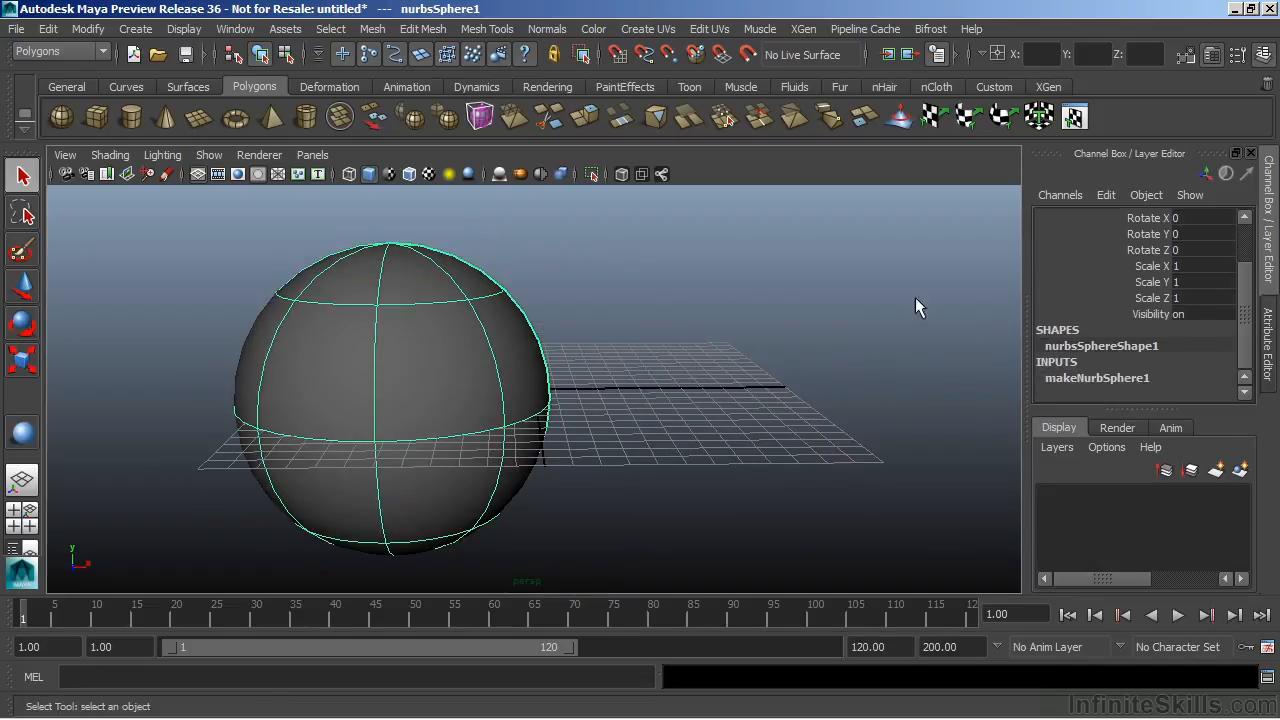
{"action": "left_click", "coordinate": [1072, 377]}
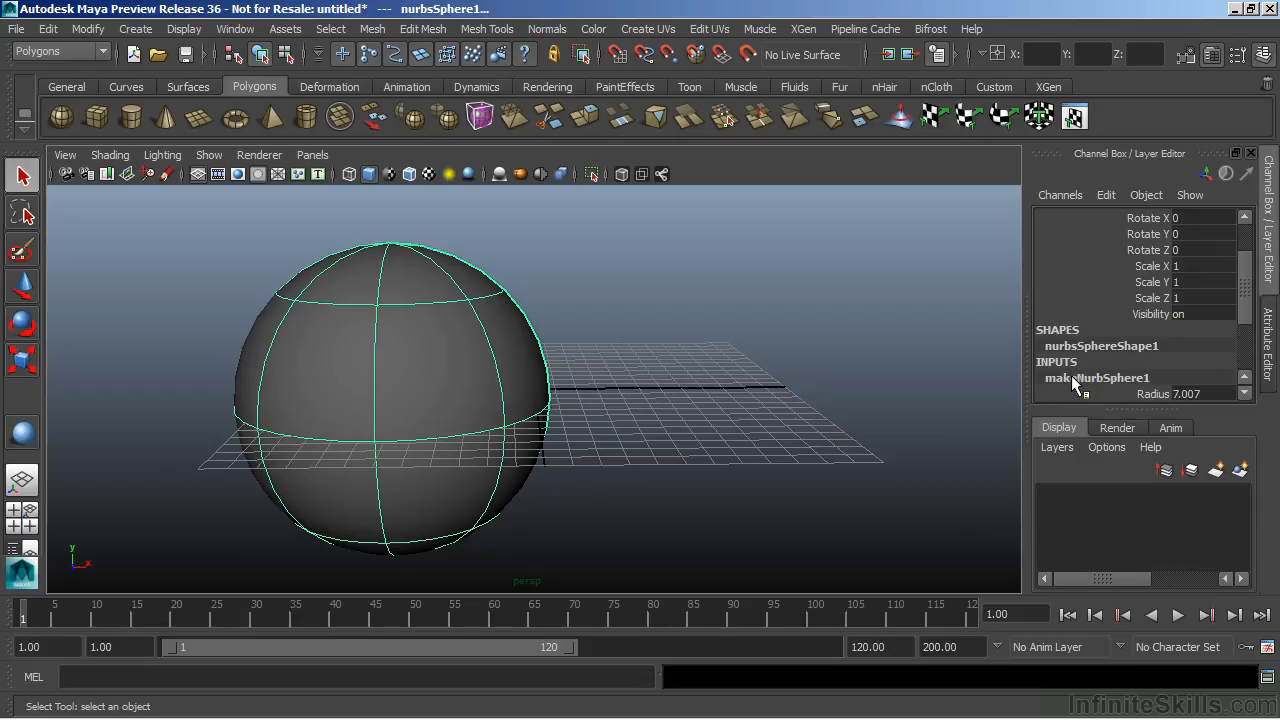
{"action": "left_click_drag", "start_coordinate": [1242, 292], "coordinate": [1250, 333]}
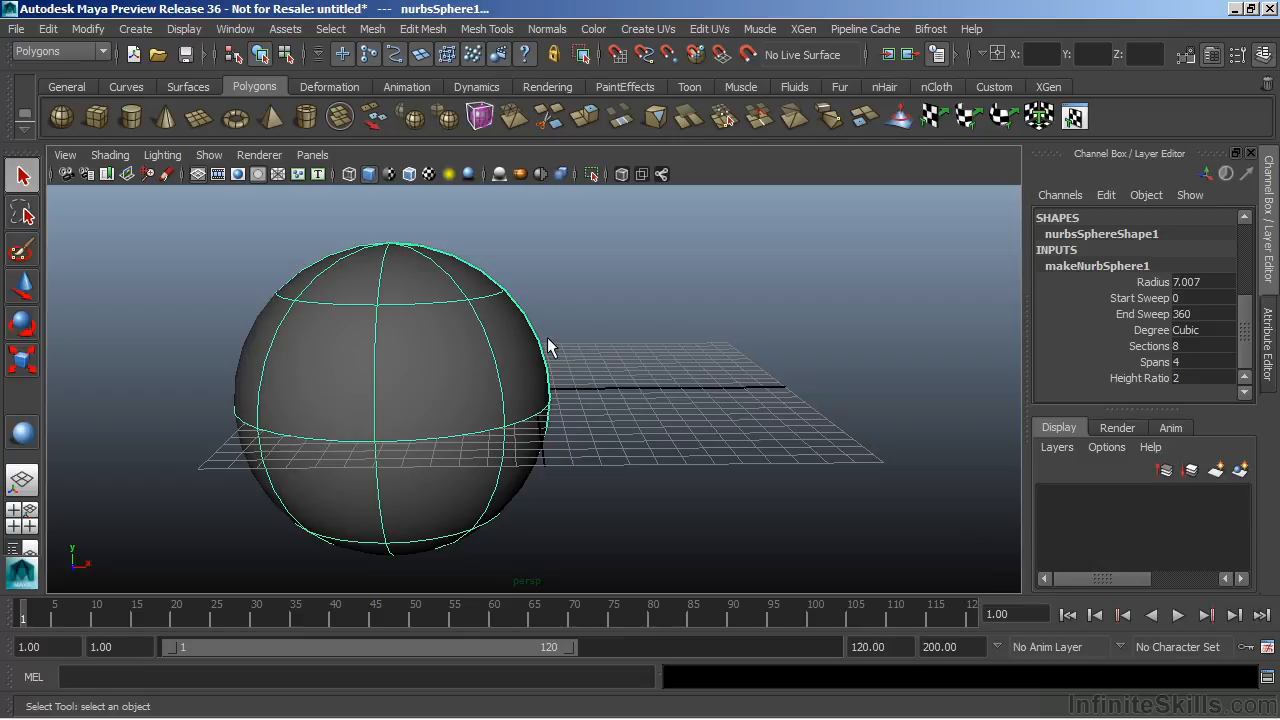
{"action": "left_click_drag", "start_coordinate": [829, 343], "coordinate": [725, 345], "text": "alt"}
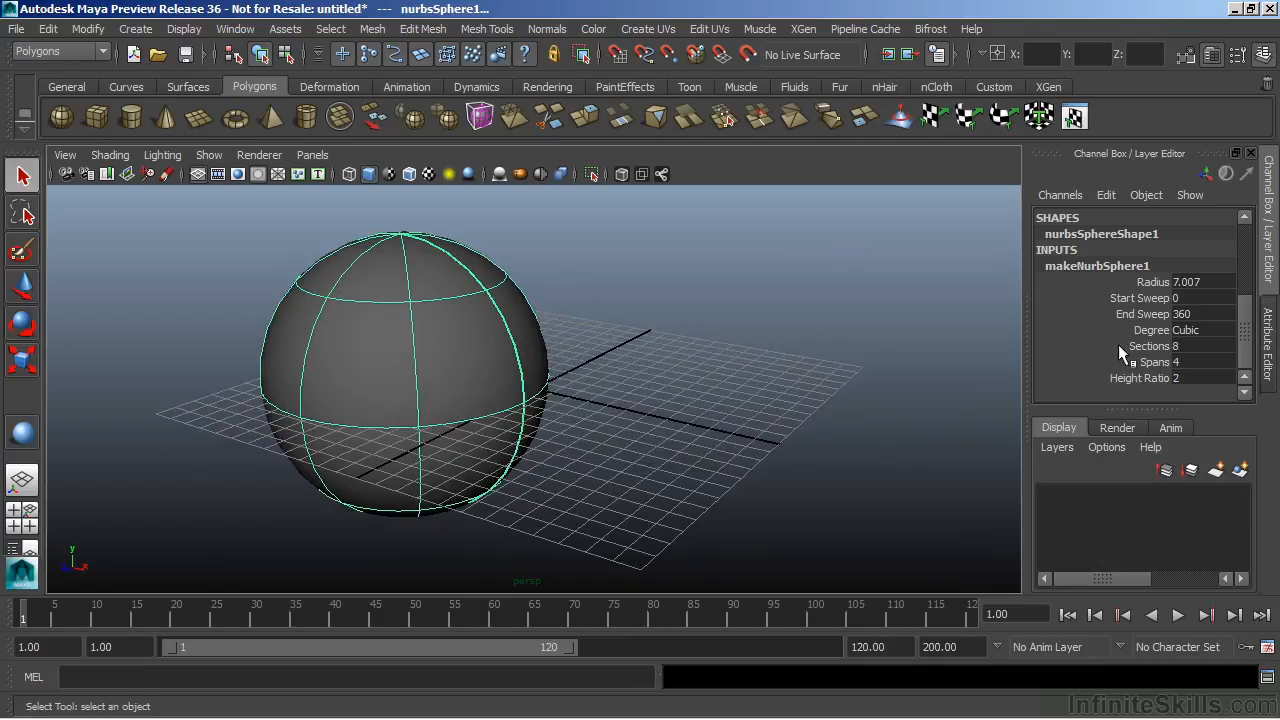
{"action": "left_click", "coordinate": [1140, 345]}
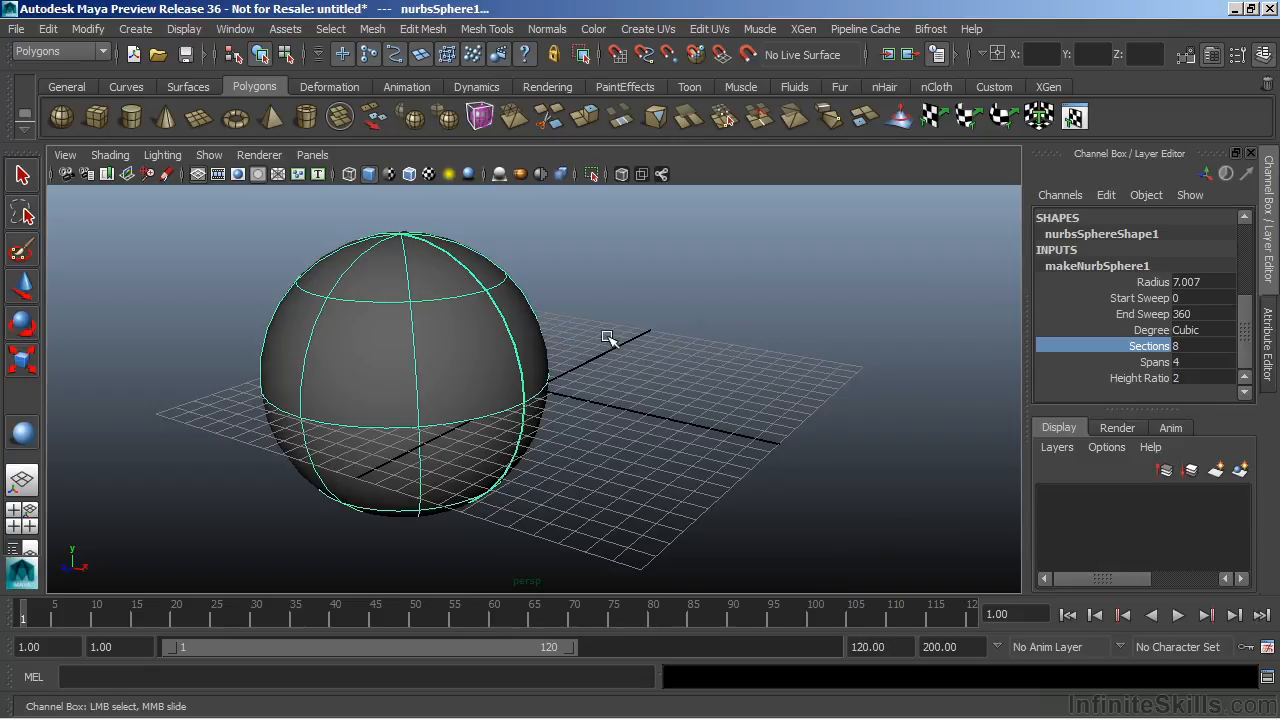
{"action": "middle_click_drag", "start_coordinate": [607, 338], "coordinate": [705, 341]}
{"action": "left_click", "coordinate": [1155, 362]}
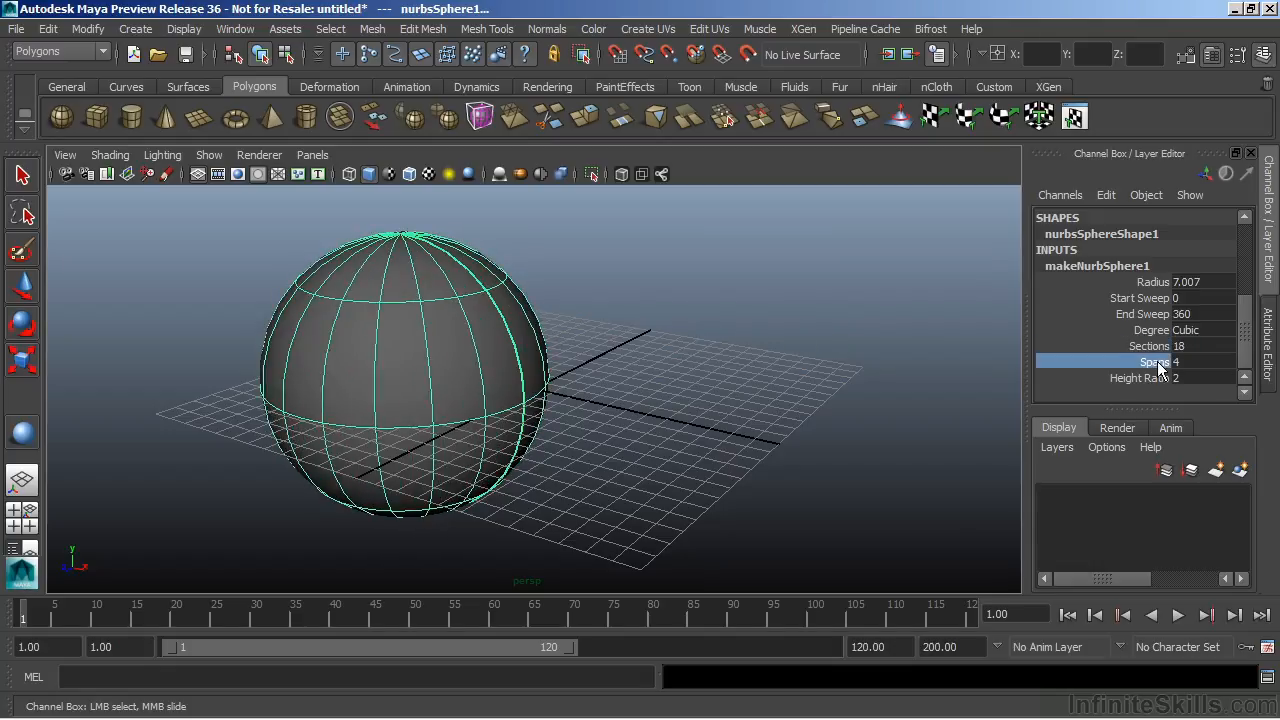
{"action": "middle_click_drag", "start_coordinate": [586, 362], "coordinate": [673, 380]}
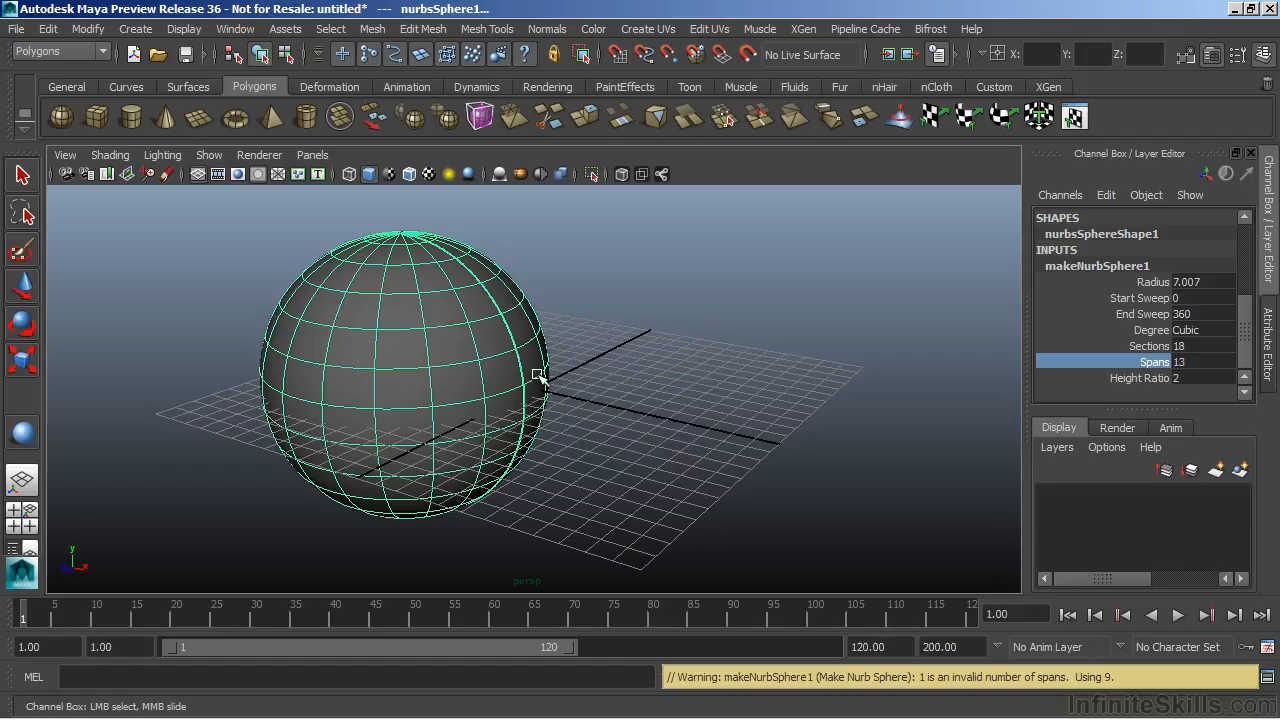
Switch the NURBS sphere to control vertex mode and frame its upper side edge closely.
{"action": "middle_click_drag", "start_coordinate": [362, 331], "coordinate": [433, 360], "text": "alt"}
{"action": "right_click_drag", "start_coordinate": [433, 360], "coordinate": [660, 399], "text": "alt"}
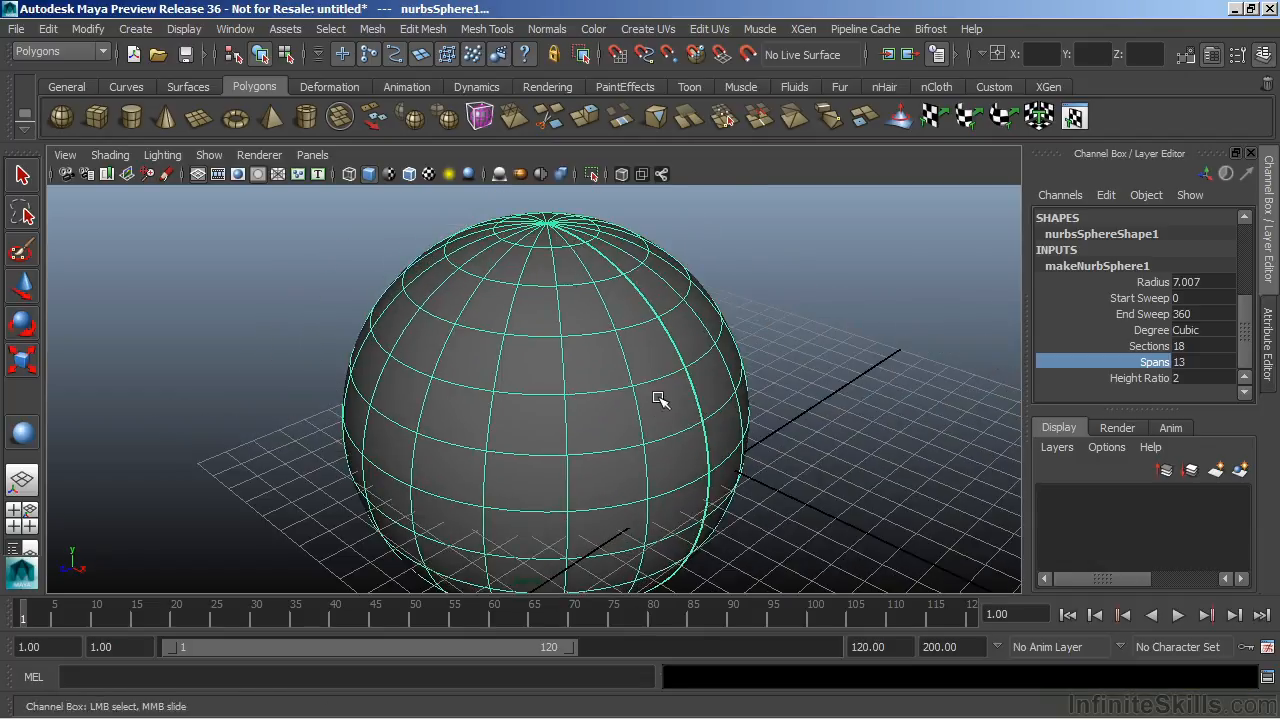
{"action": "right_click_drag", "start_coordinate": [660, 399], "coordinate": [630, 399]}
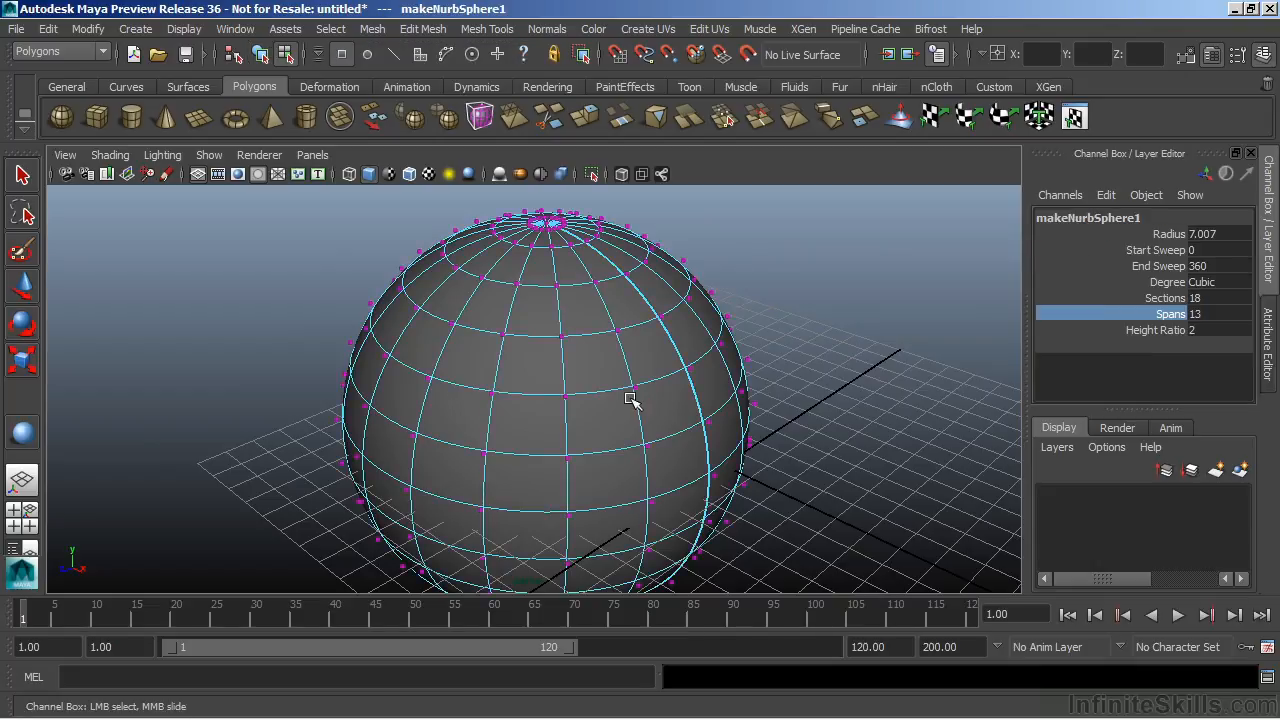
{"action": "left_click_drag", "start_coordinate": [637, 397], "coordinate": [604, 373], "text": "alt"}
{"action": "right_click_drag", "start_coordinate": [514, 391], "coordinate": [912, 396], "text": "alt"}
{"action": "left_click_drag", "start_coordinate": [912, 396], "coordinate": [766, 349], "text": "alt"}
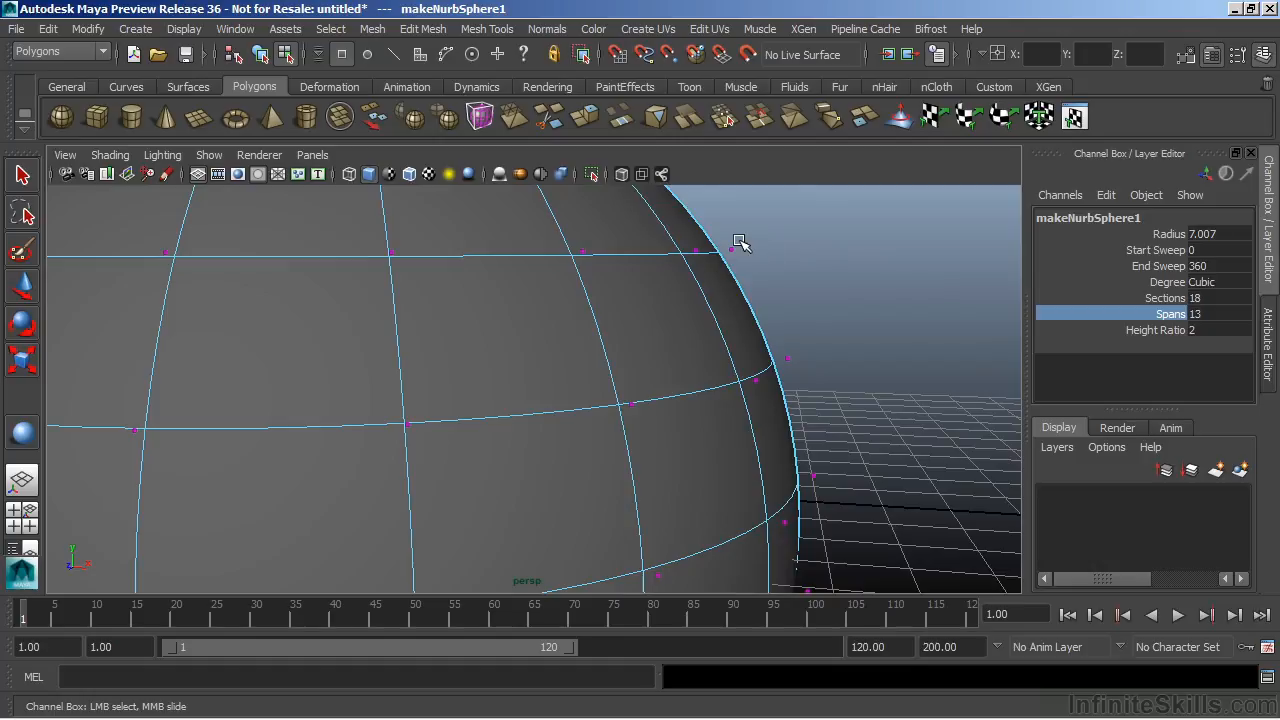
{"action": "left_click_drag", "start_coordinate": [766, 297], "coordinate": [814, 297], "text": "alt"}
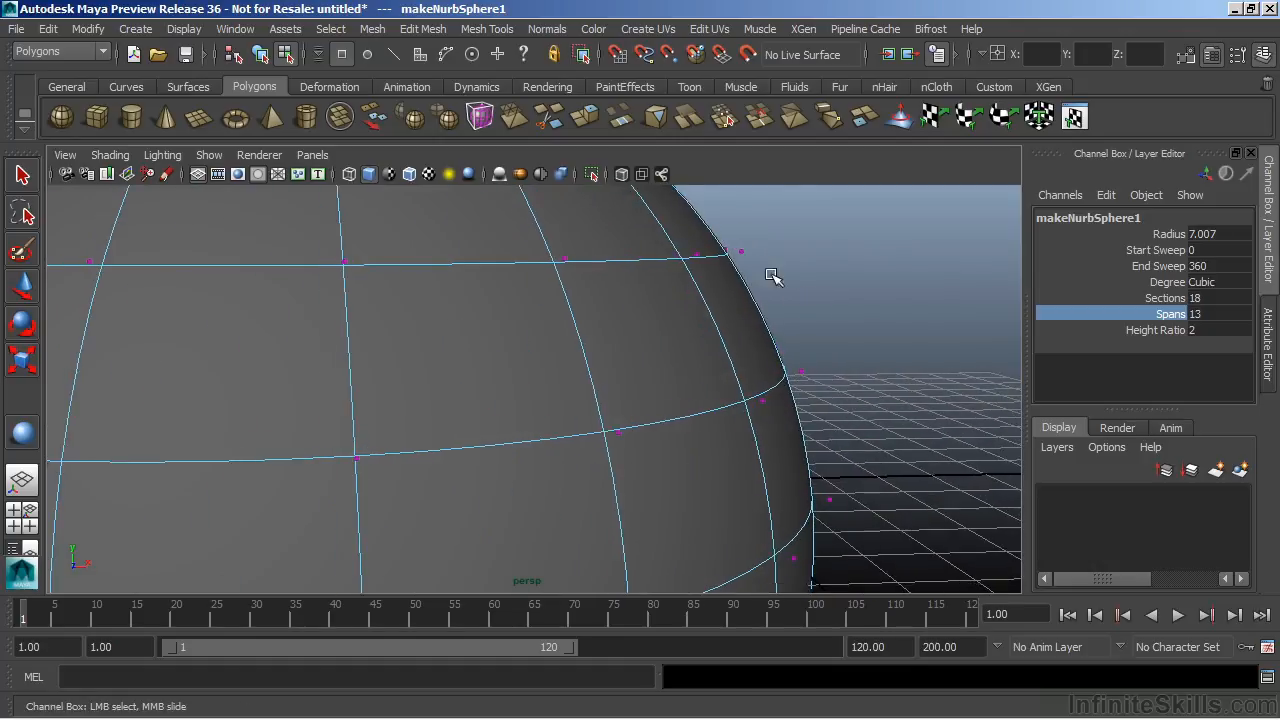
Move one control vertex on the sphere's upper side outward along X to pull the surface into a bulge.
{"action": "left_click", "coordinate": [741, 251]}
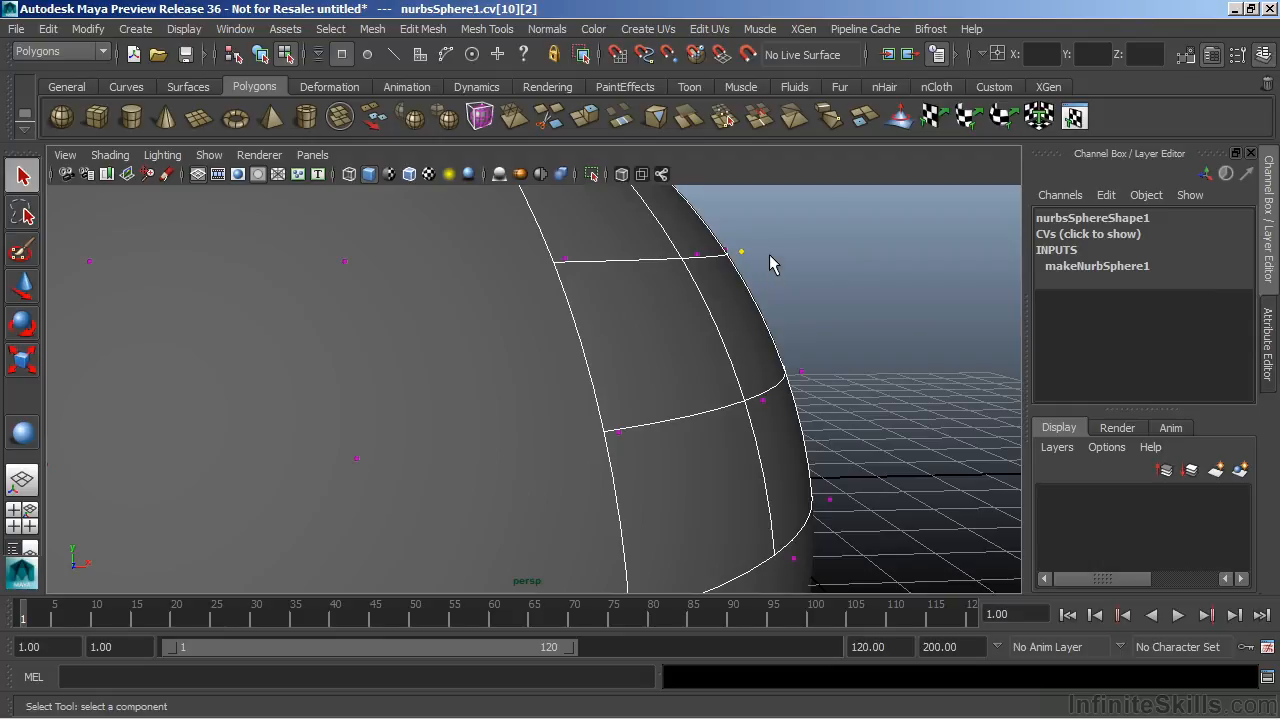
{"action": "key", "text": "w"}
{"action": "left_click_drag", "start_coordinate": [843, 251], "coordinate": [1000, 251]}
{"action": "left_click_drag", "start_coordinate": [897, 400], "coordinate": [680, 422], "text": "alt"}
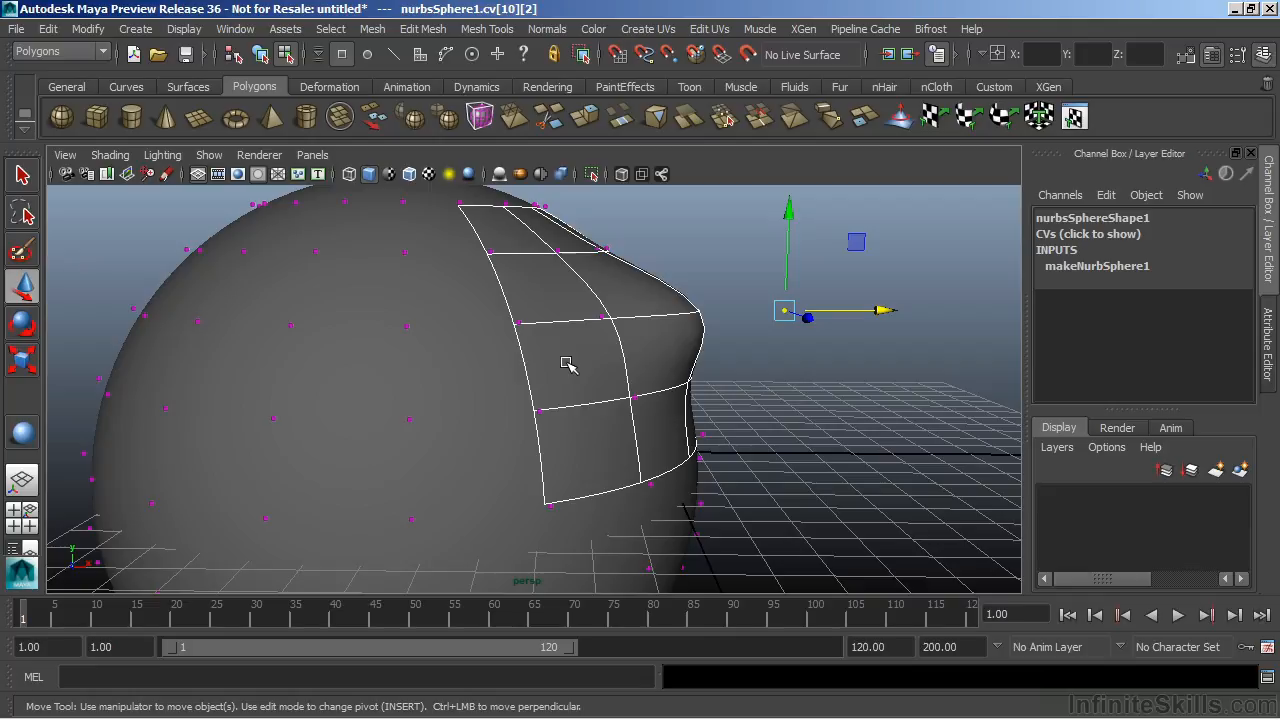
Return the deformed NURBS sphere to object mode and delete it.
{"action": "key", "text": "F8"}
{"action": "right_click_drag", "start_coordinate": [714, 364], "coordinate": [398, 348], "text": "alt"}
{"action": "middle_click_drag", "start_coordinate": [398, 348], "coordinate": [532, 305], "text": "alt"}
{"action": "left_click_drag", "start_coordinate": [532, 305], "coordinate": [439, 332], "text": "alt"}
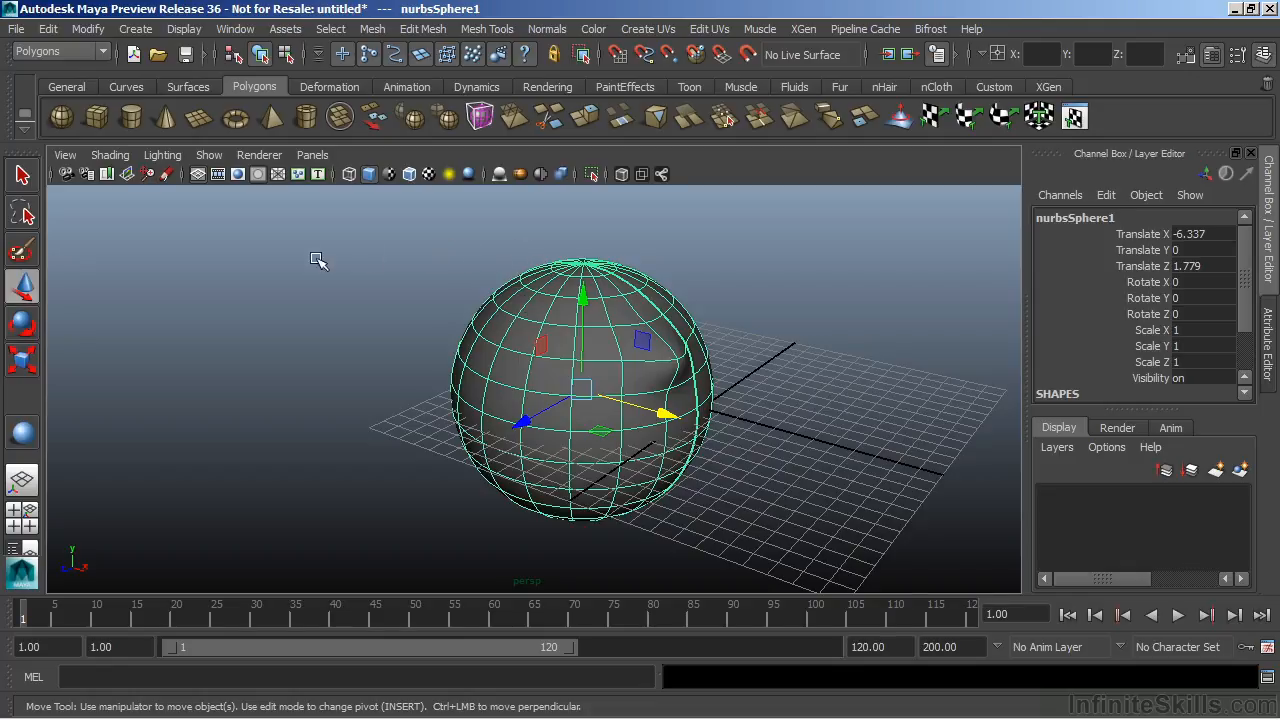
{"action": "key", "text": "Delete"}
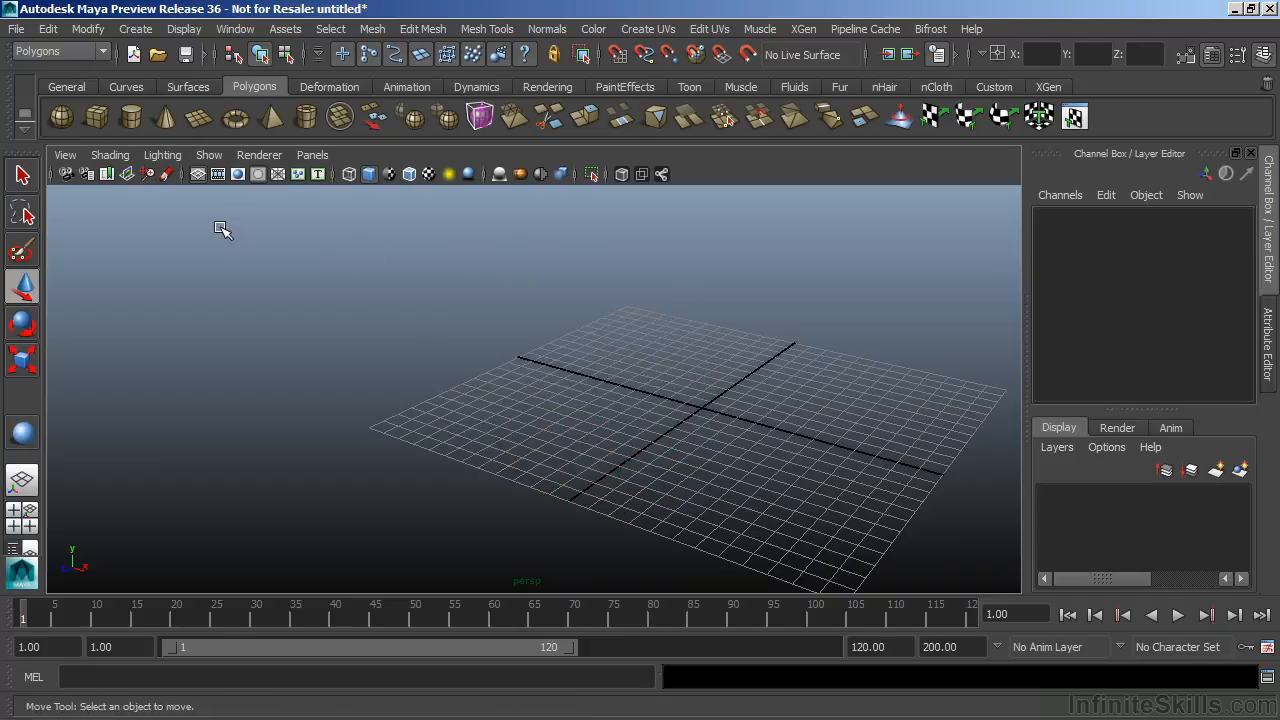
Create a default polygon cube at the origin and frame it in the perspective view.
{"action": "left_click", "coordinate": [137, 29]}
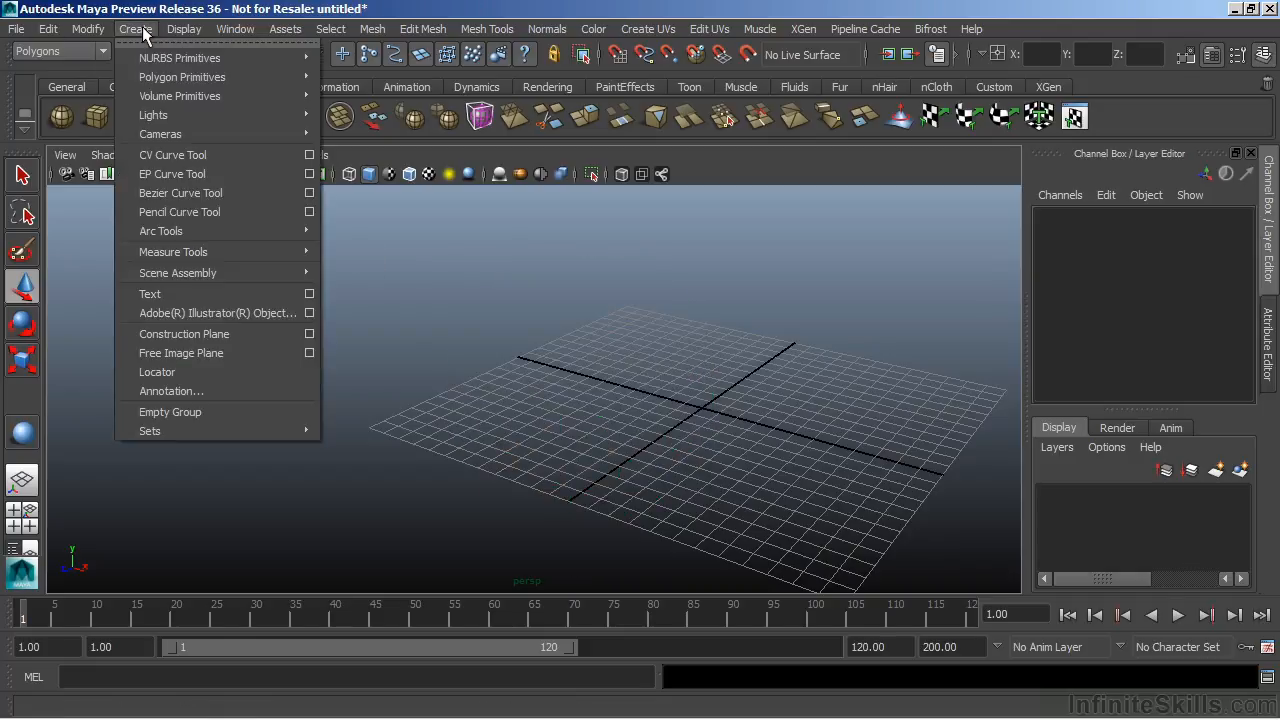
{"action": "mouse_move", "coordinate": [152, 79]}
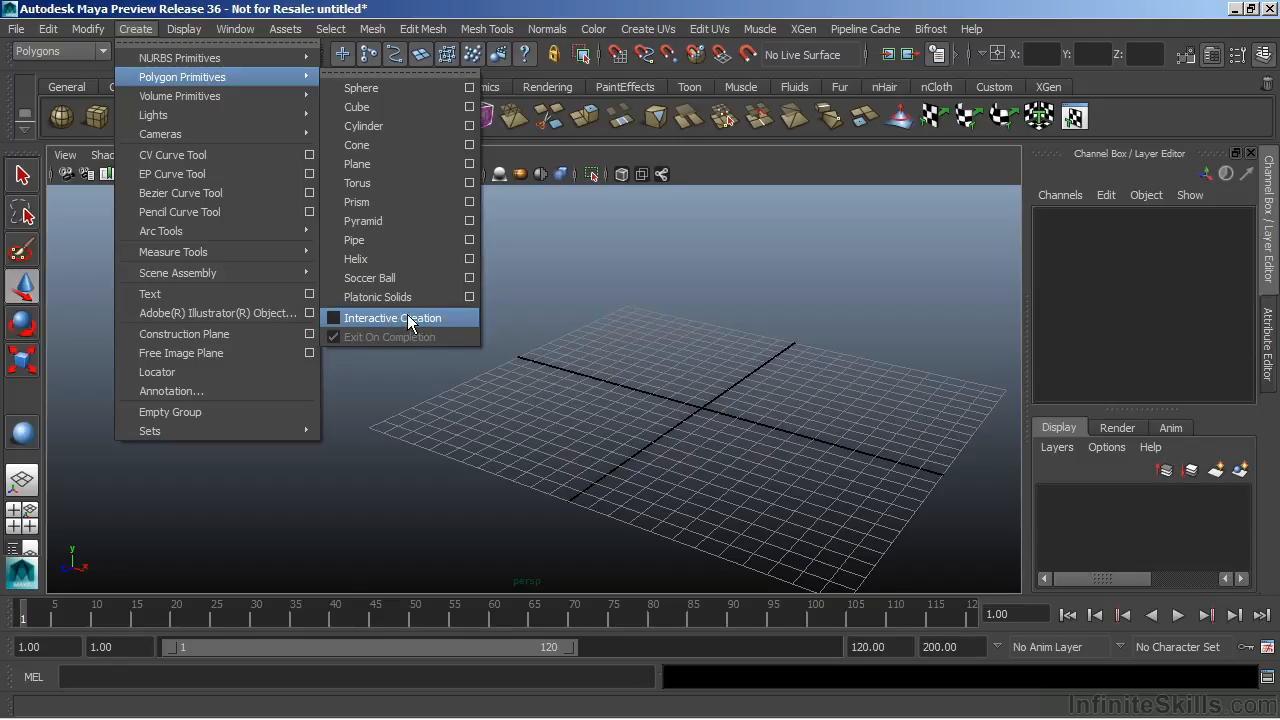
{"action": "left_click", "coordinate": [358, 107]}
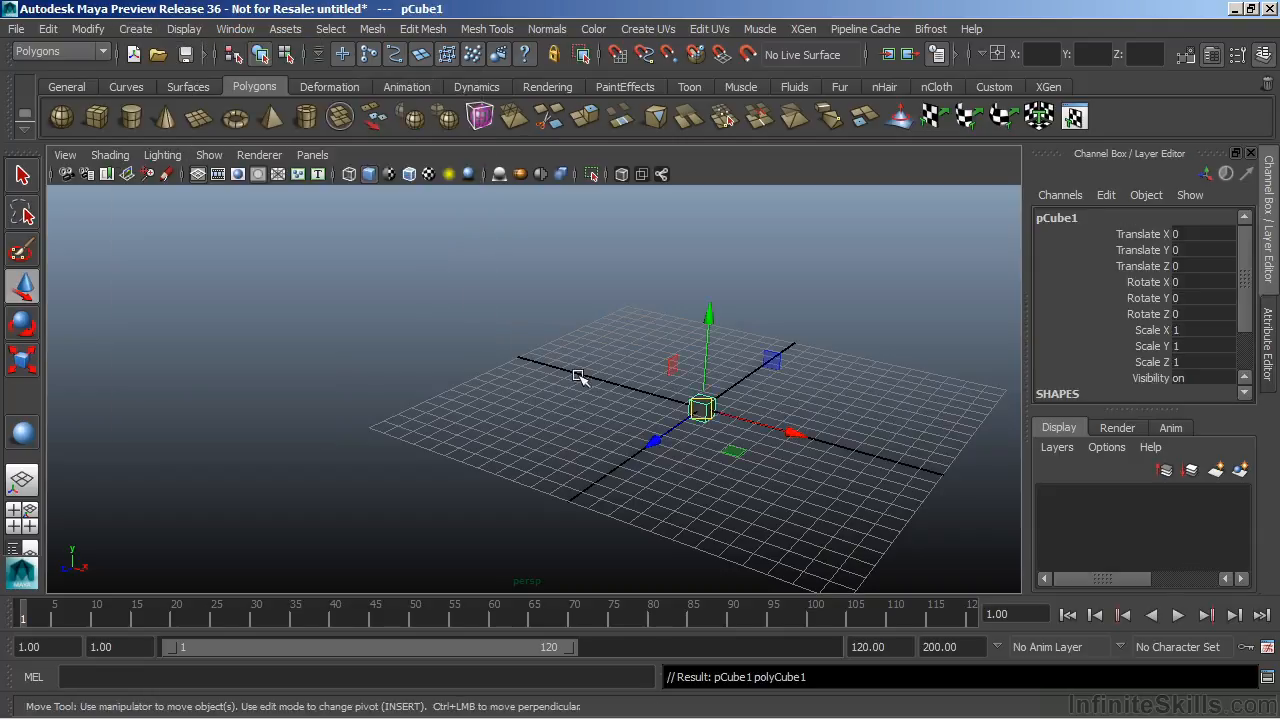
{"action": "key", "text": "q"}
{"action": "right_click_drag", "start_coordinate": [523, 409], "coordinate": [777, 374], "text": "alt"}
{"action": "key", "text": "f"}
{"action": "left_click_drag", "start_coordinate": [571, 337], "coordinate": [606, 311], "text": "alt"}
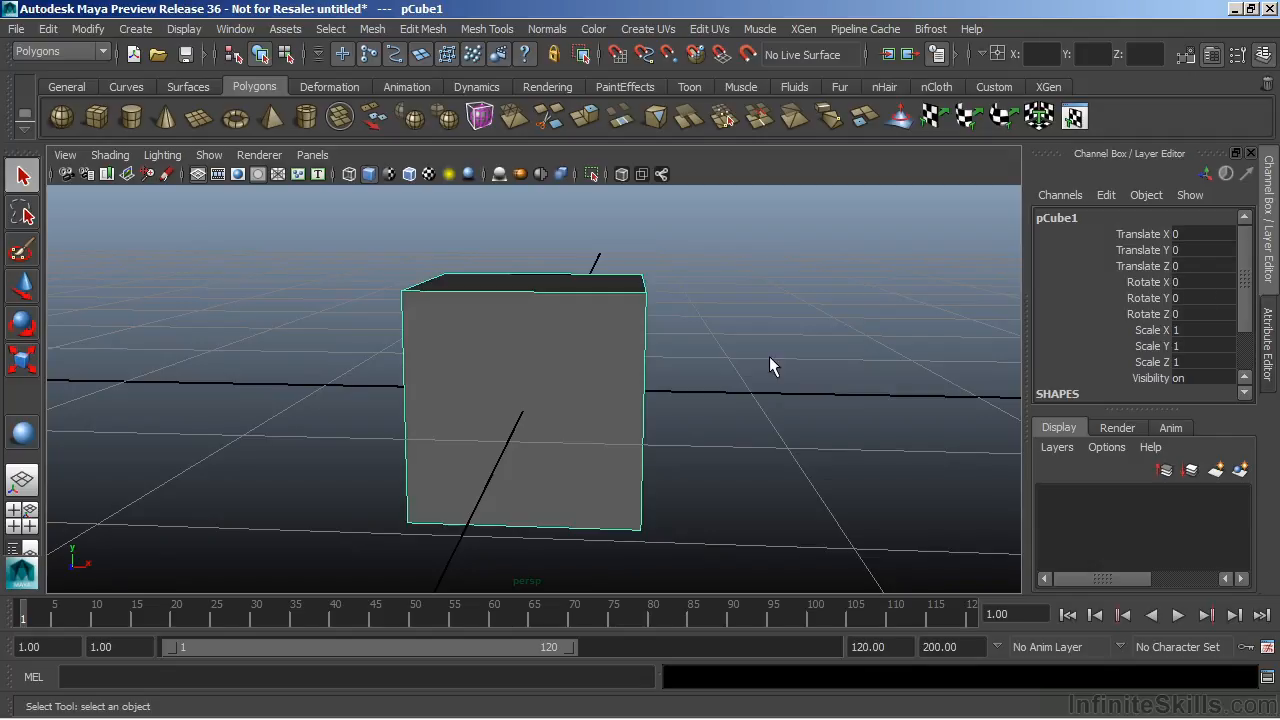
{"action": "right_click_drag", "start_coordinate": [760, 350], "coordinate": [640, 290], "text": "alt"}
{"action": "left_click_drag", "start_coordinate": [693, 398], "coordinate": [620, 432], "text": "alt"}
{"action": "middle_click_drag", "start_coordinate": [668, 398], "coordinate": [690, 367], "text": "alt"}
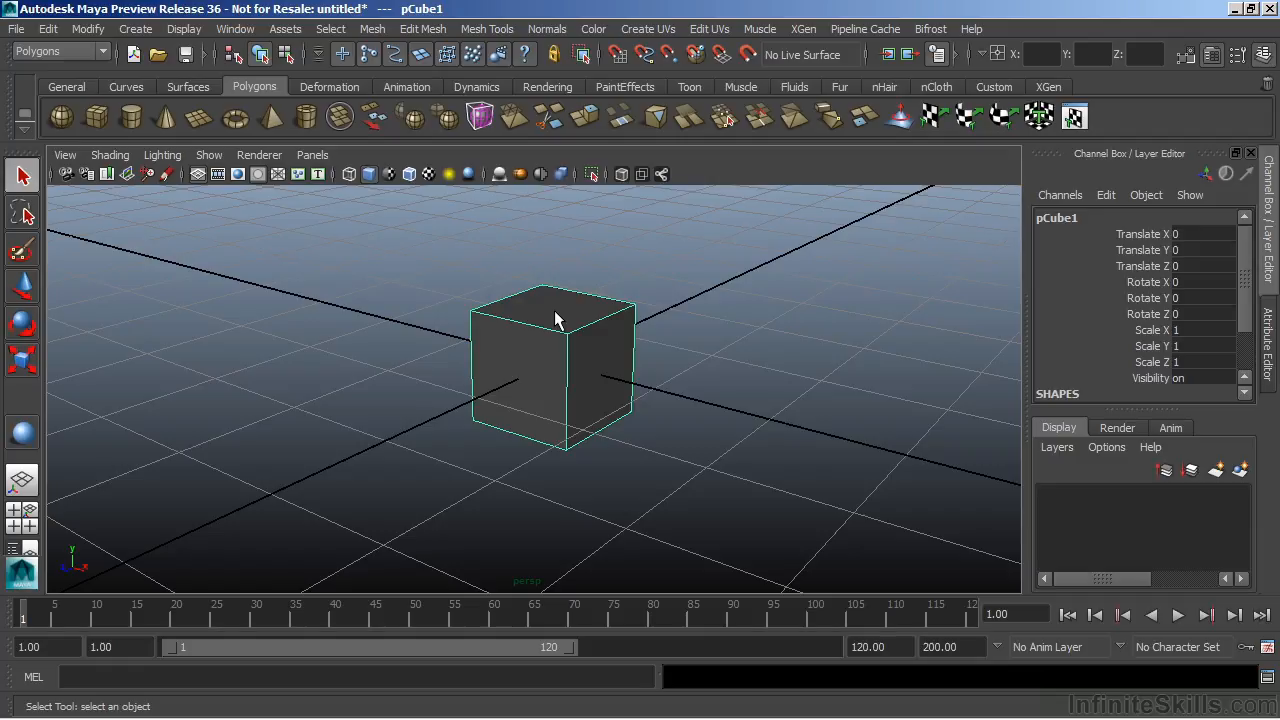
Try moving one top corner vertex of the cube outward in vertex mode.
{"action": "right_click_drag", "start_coordinate": [575, 315], "coordinate": [486, 262]}
{"action": "key", "text": "f"}
{"action": "left_click_drag", "start_coordinate": [686, 371], "coordinate": [800, 423], "text": "alt"}
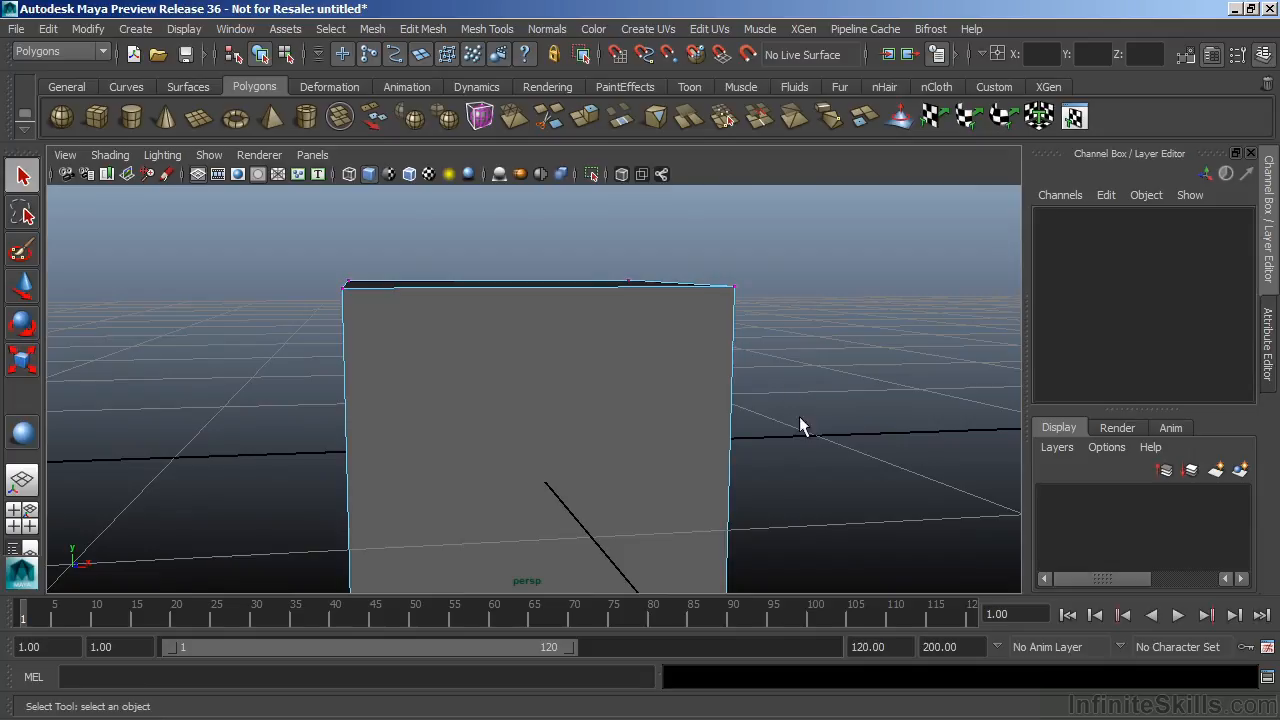
{"action": "left_click", "coordinate": [737, 285]}
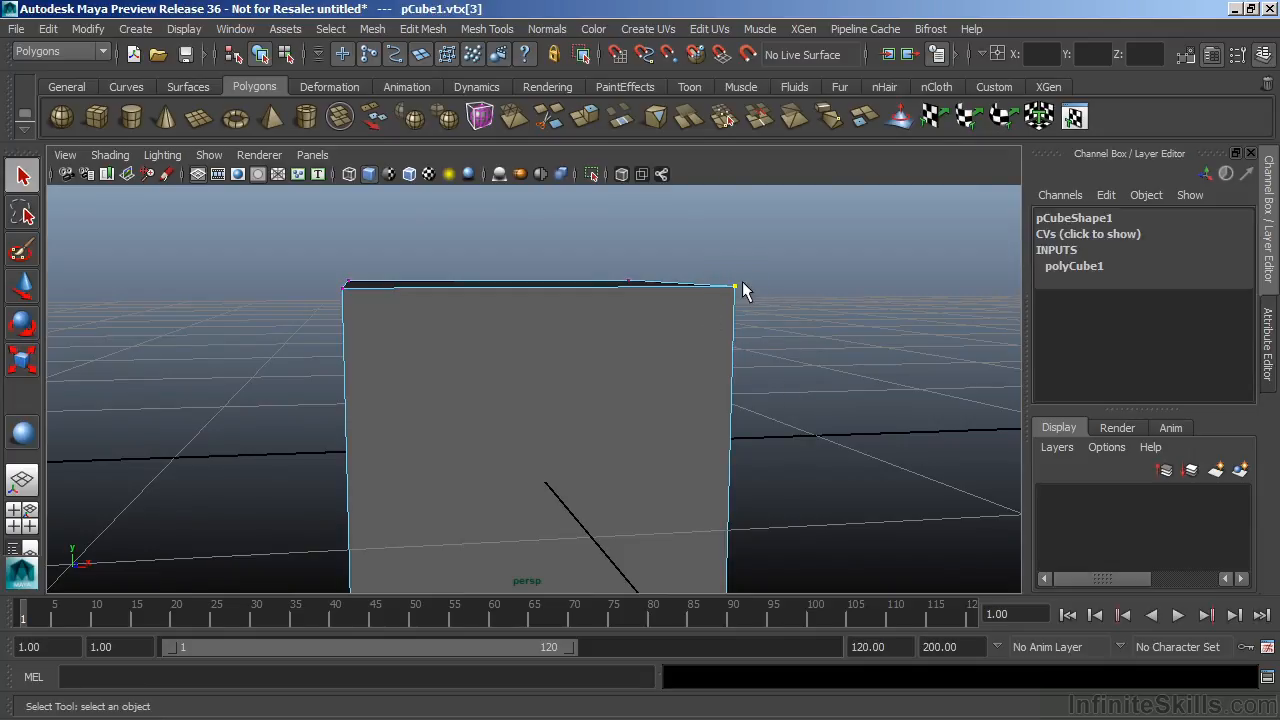
{"action": "key", "text": "w"}
{"action": "left_click_drag", "start_coordinate": [734, 286], "coordinate": [862, 264]}
{"action": "left_click_drag", "start_coordinate": [784, 338], "coordinate": [640, 300], "text": "alt"}
Reselect the whole cube as an object with the Select tool active.
{"action": "right_click_drag", "start_coordinate": [621, 262], "coordinate": [566, 297]}
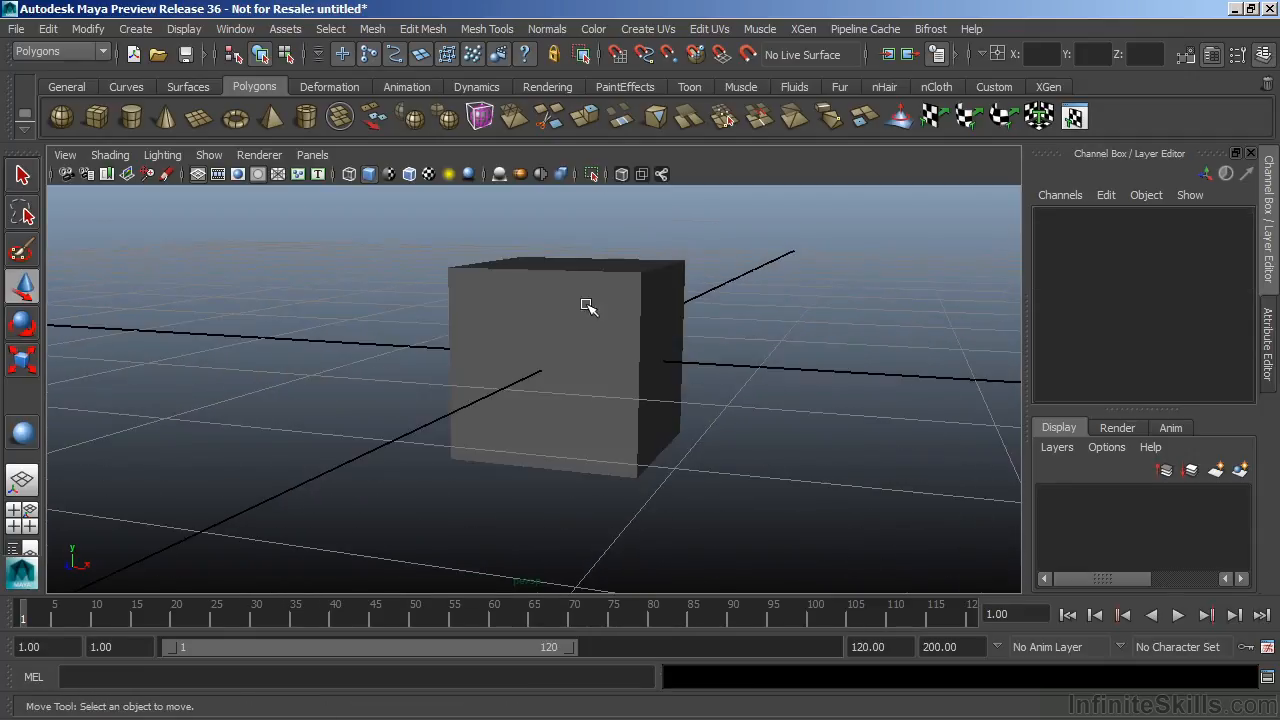
{"action": "left_click_drag", "start_coordinate": [566, 297], "coordinate": [543, 334], "text": "alt"}
{"action": "left_click", "coordinate": [591, 349]}
{"action": "right_click_drag", "start_coordinate": [858, 381], "coordinate": [606, 377], "text": "alt"}
{"action": "key", "text": "q"}
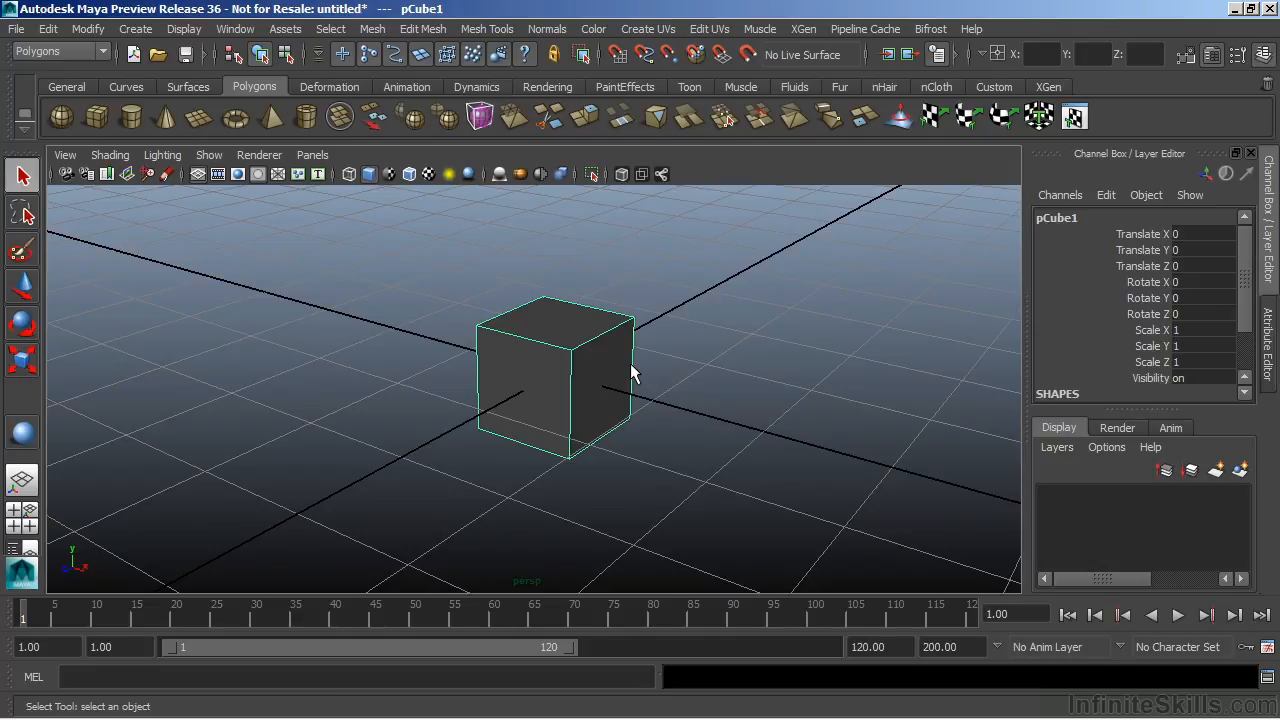
Switch the cube to face mode, select its side faces one after another, and return to object mode.
{"action": "right_click_drag", "start_coordinate": [431, 369], "coordinate": [587, 348], "text": "alt"}
{"action": "left_click_drag", "start_coordinate": [634, 377], "coordinate": [601, 358], "text": "alt"}
{"action": "right_click_drag", "start_coordinate": [601, 349], "coordinate": [611, 316]}
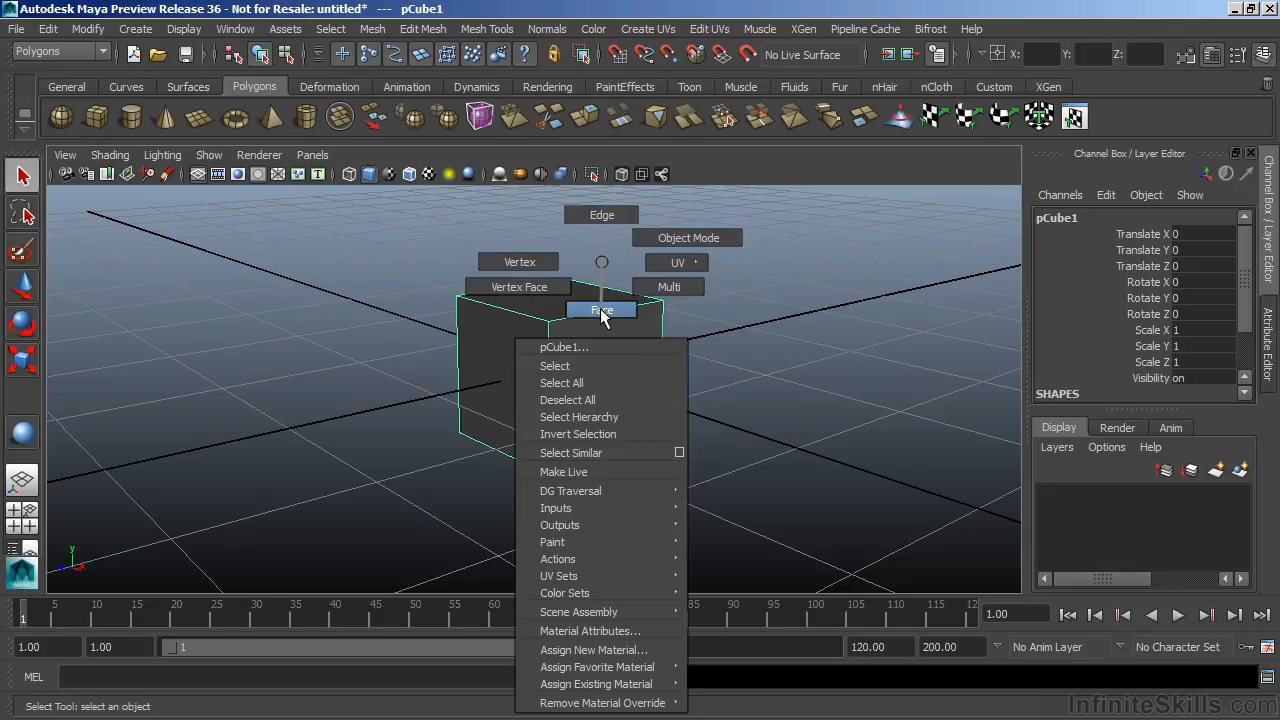
{"action": "right_click_drag", "start_coordinate": [601, 313], "coordinate": [601, 313]}
{"action": "left_click", "coordinate": [584, 374]}
{"action": "scroll", "coordinate": [532, 422], "scroll_direction": "up", "scroll_amount": 8}
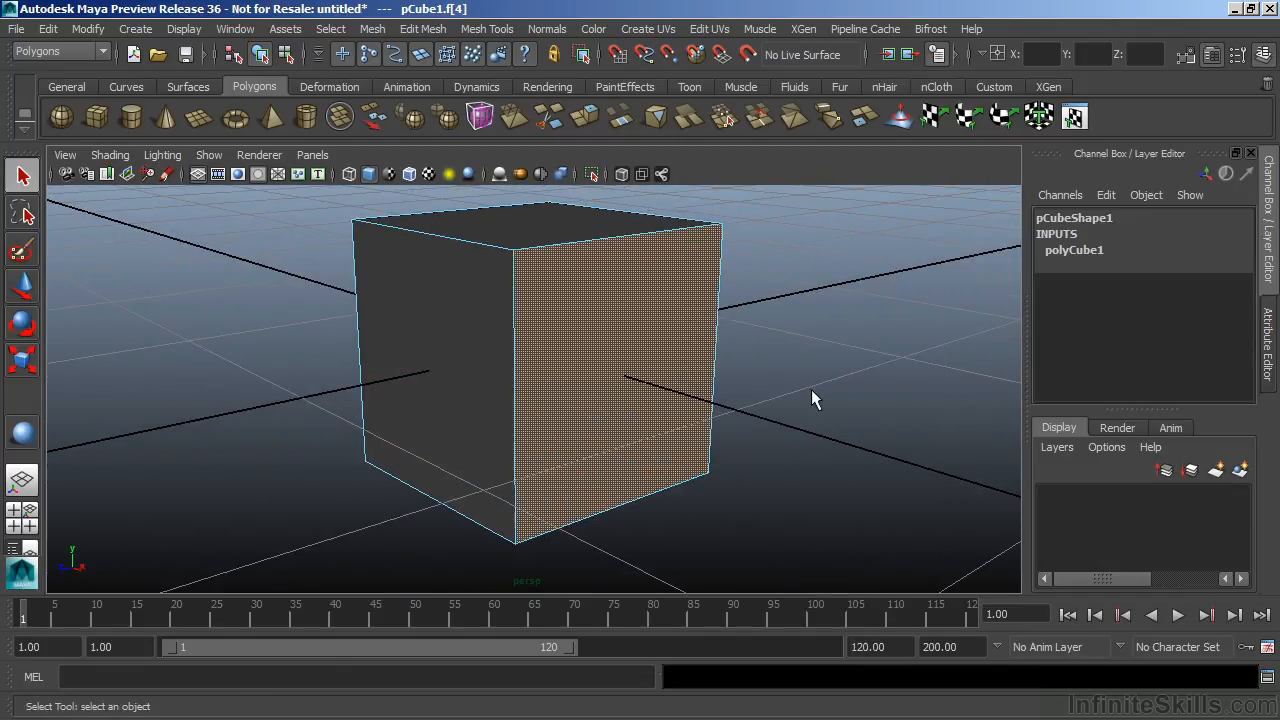
{"action": "left_click", "coordinate": [466, 346]}
{"action": "left_click_drag", "start_coordinate": [466, 346], "coordinate": [170, 452], "text": "alt"}
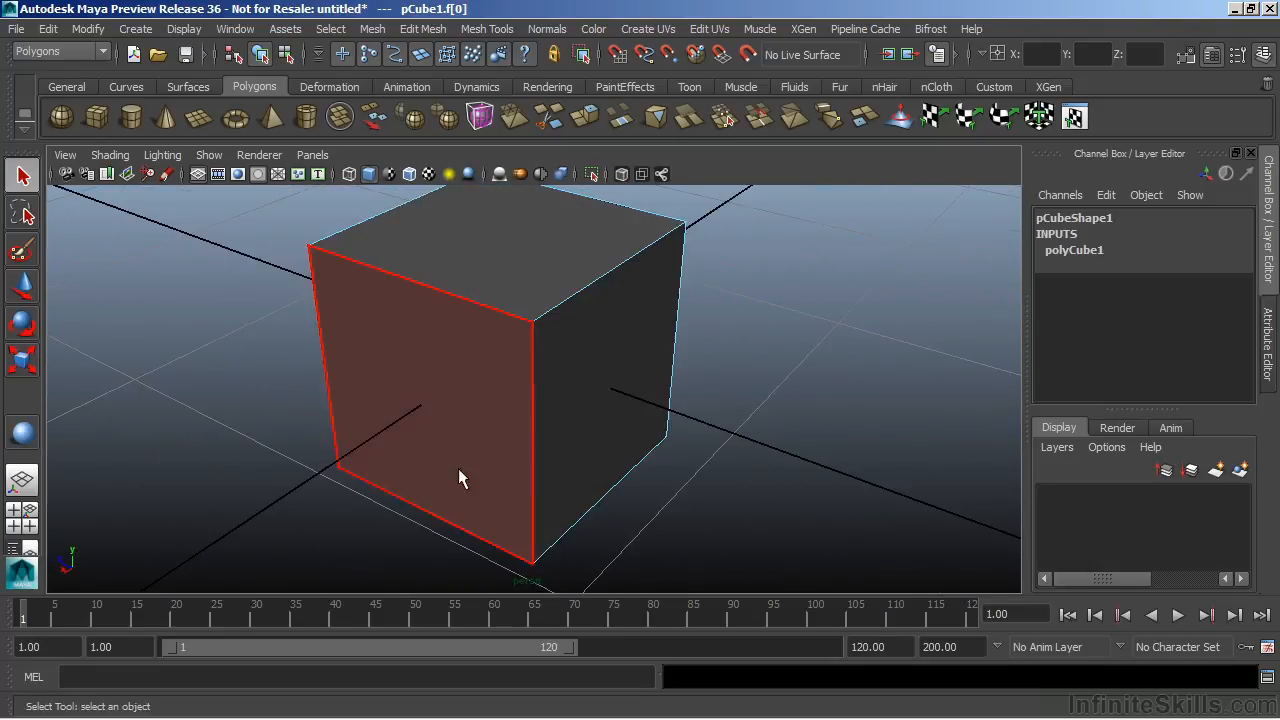
{"action": "left_click", "coordinate": [608, 380]}
{"action": "left_click_drag", "start_coordinate": [608, 380], "coordinate": [619, 313], "text": "alt"}
{"action": "right_click_drag", "start_coordinate": [619, 310], "coordinate": [647, 282]}
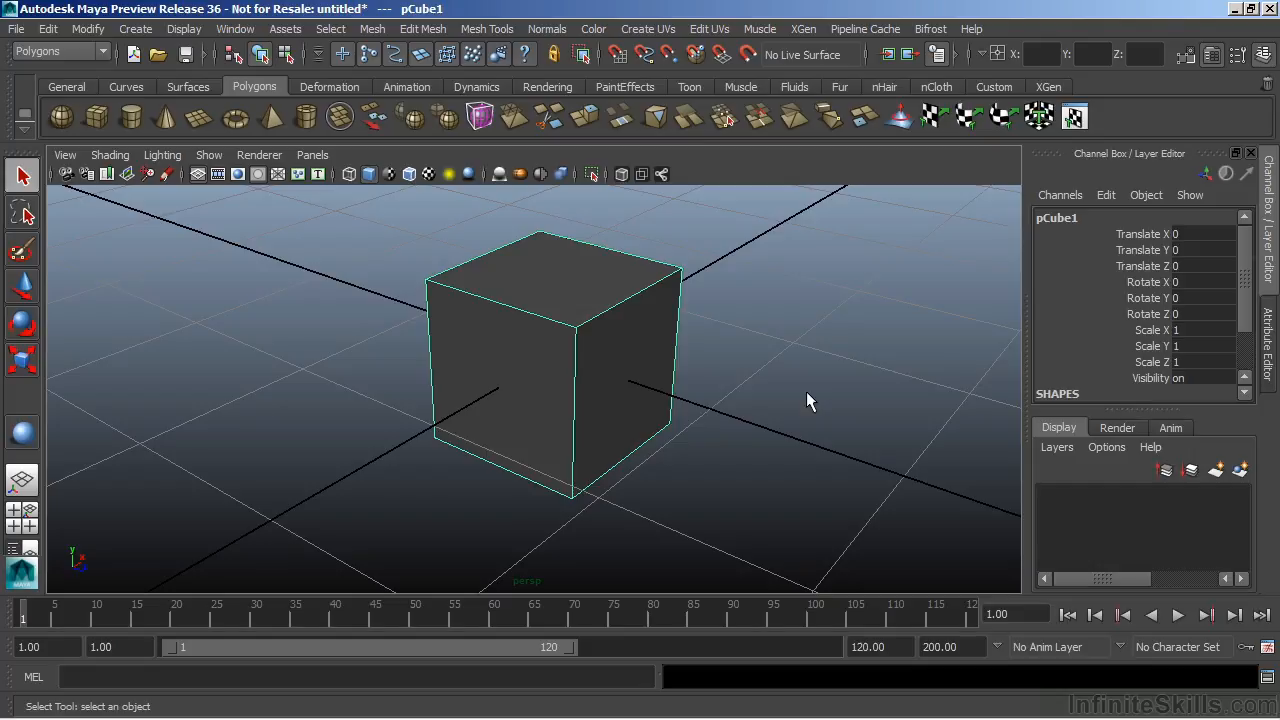
Show the cube's shape node attributes in the Attribute Editor and copy the pCubeShape1 tab into a separate window.
{"action": "left_click", "coordinate": [1268, 341]}
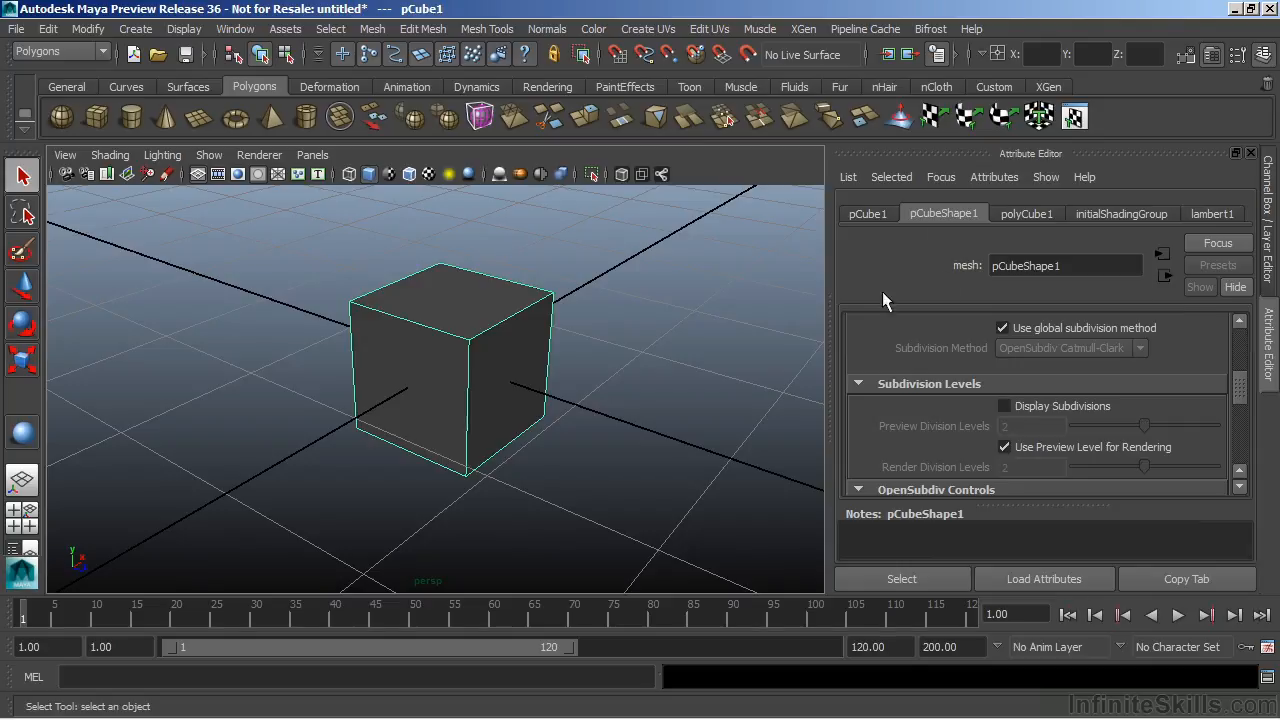
{"action": "scroll", "coordinate": [1237, 388], "scroll_direction": "up", "scroll_amount": 5}
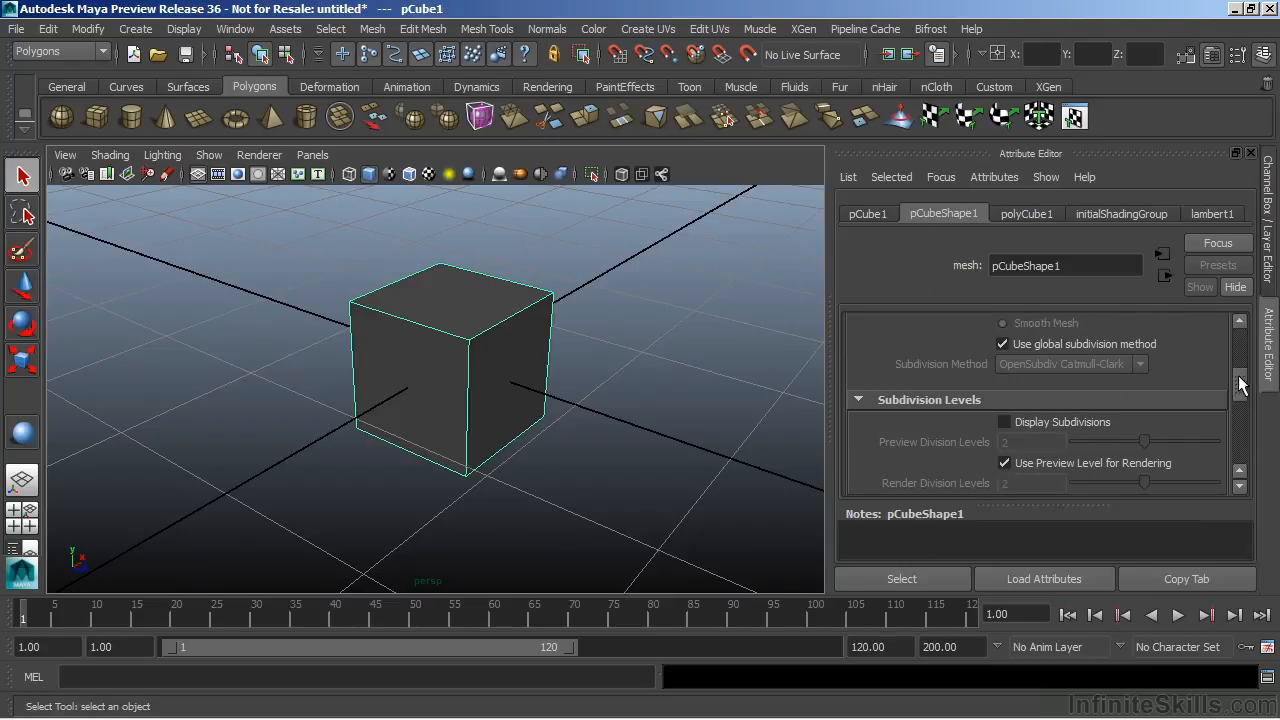
{"action": "left_click", "coordinate": [1175, 579]}
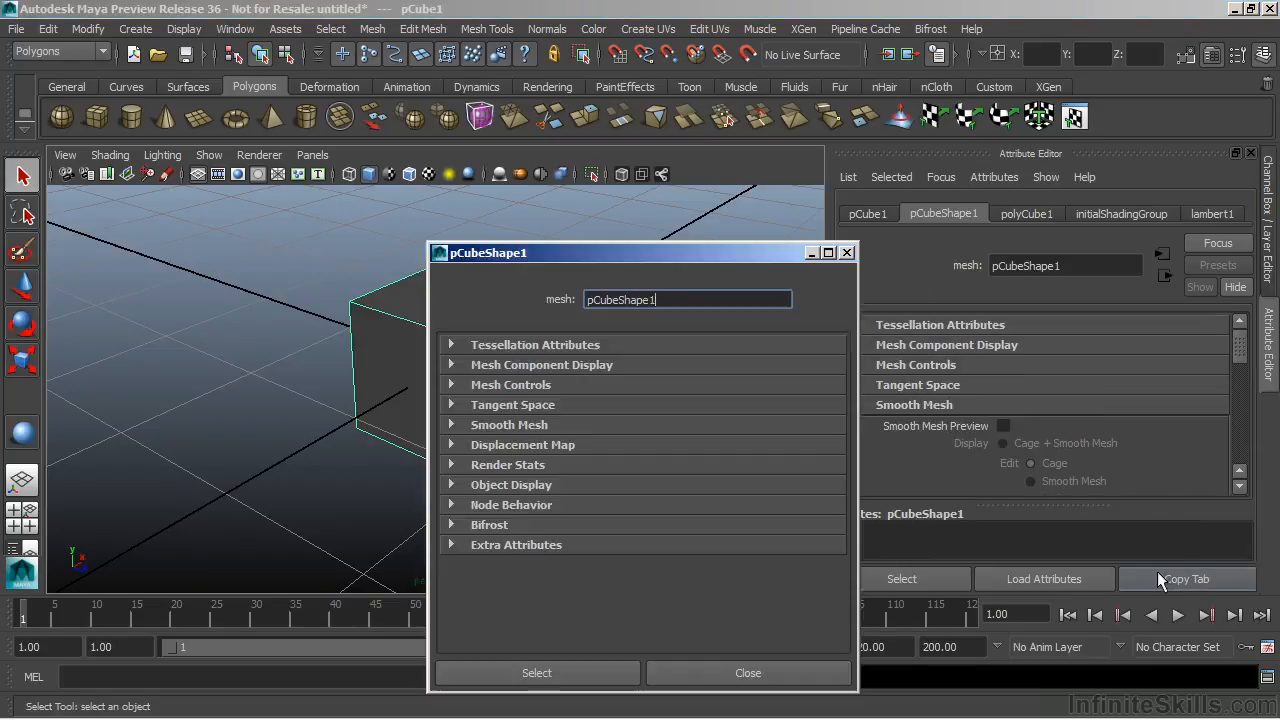
Move the copied pCubeShape1 window clear of the cube, expand its Smooth Mesh attributes, and show the cube with smooth mesh preview.
{"action": "left_click_drag", "start_coordinate": [721, 252], "coordinate": [1017, 26]}
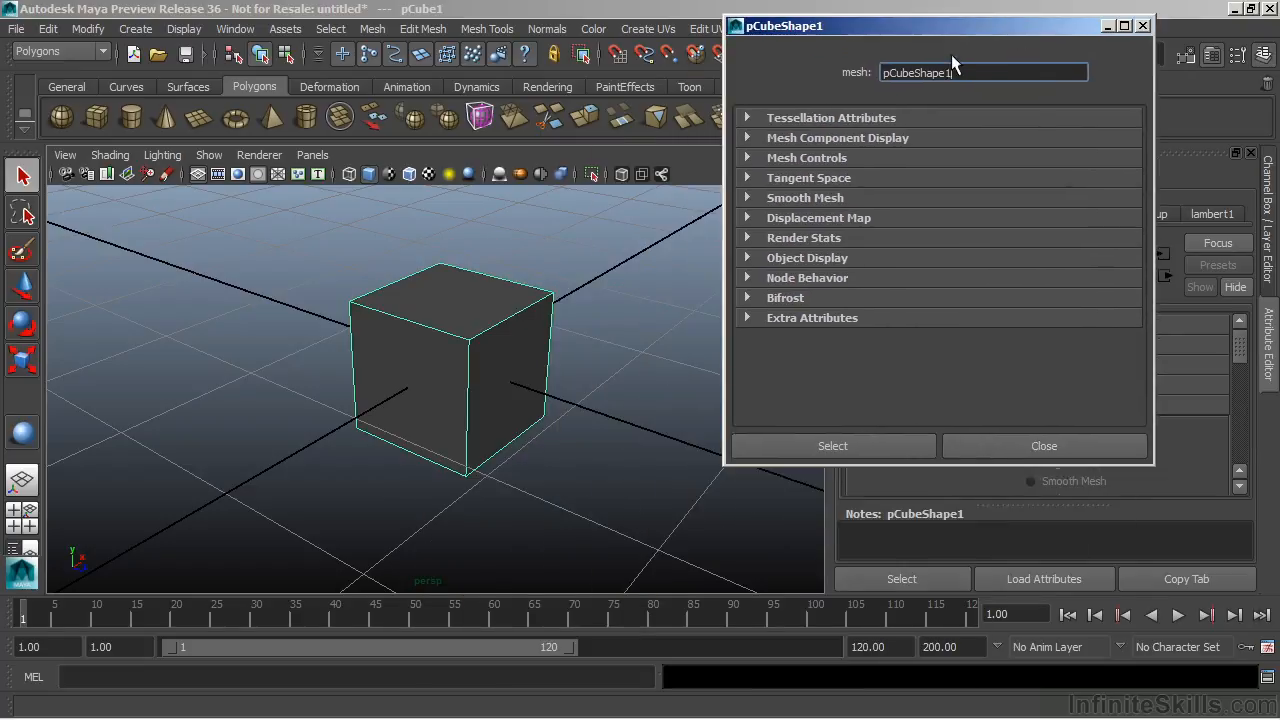
{"action": "left_click", "coordinate": [747, 198]}
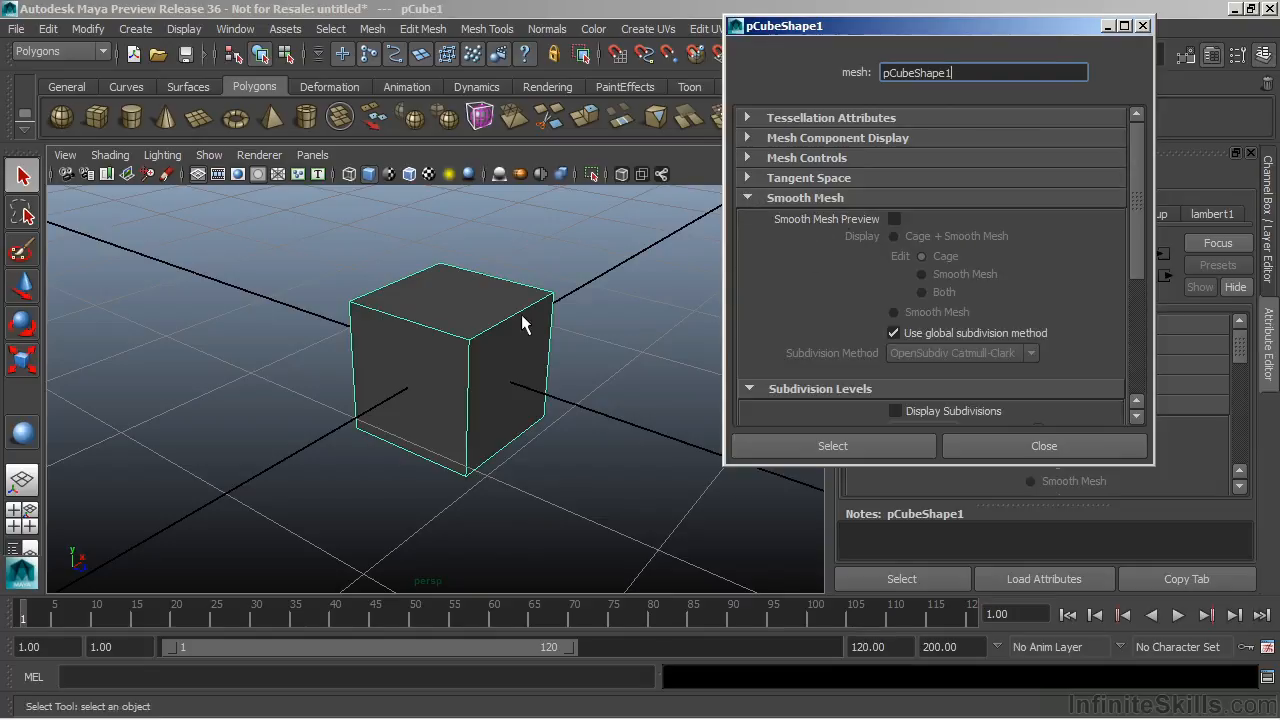
{"action": "left_click", "coordinate": [585, 330]}
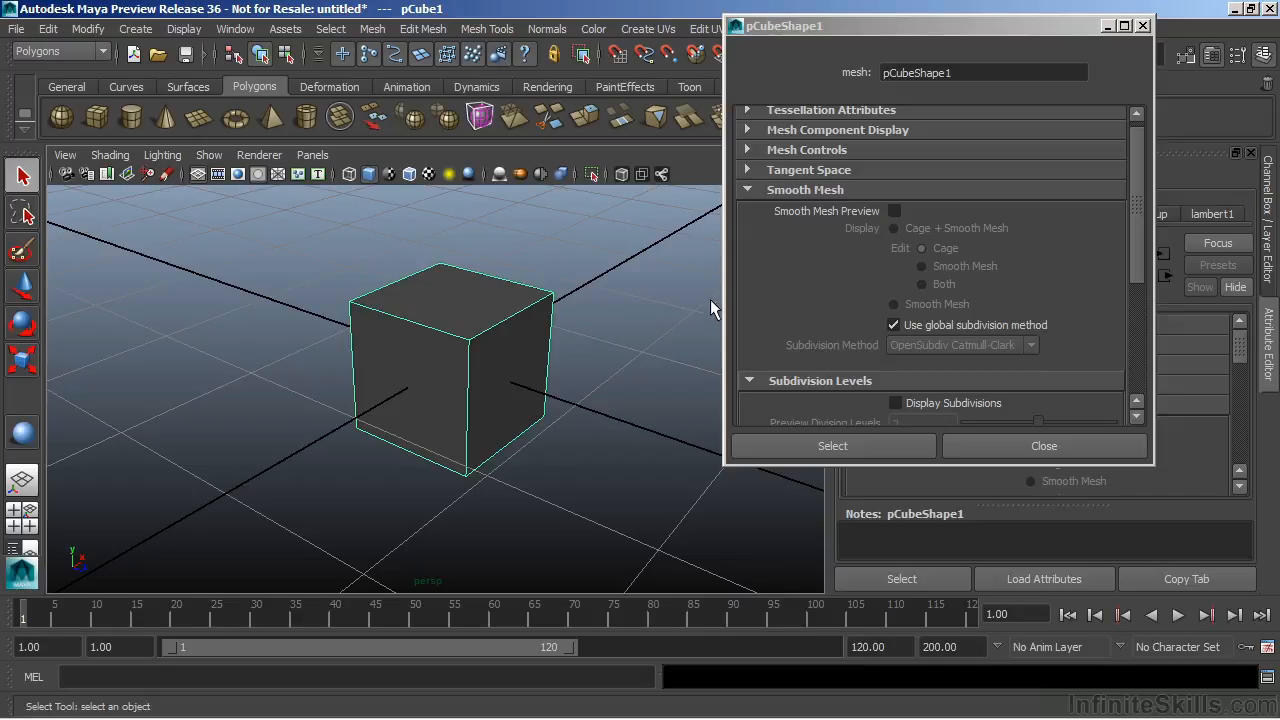
{"action": "key", "text": "3"}
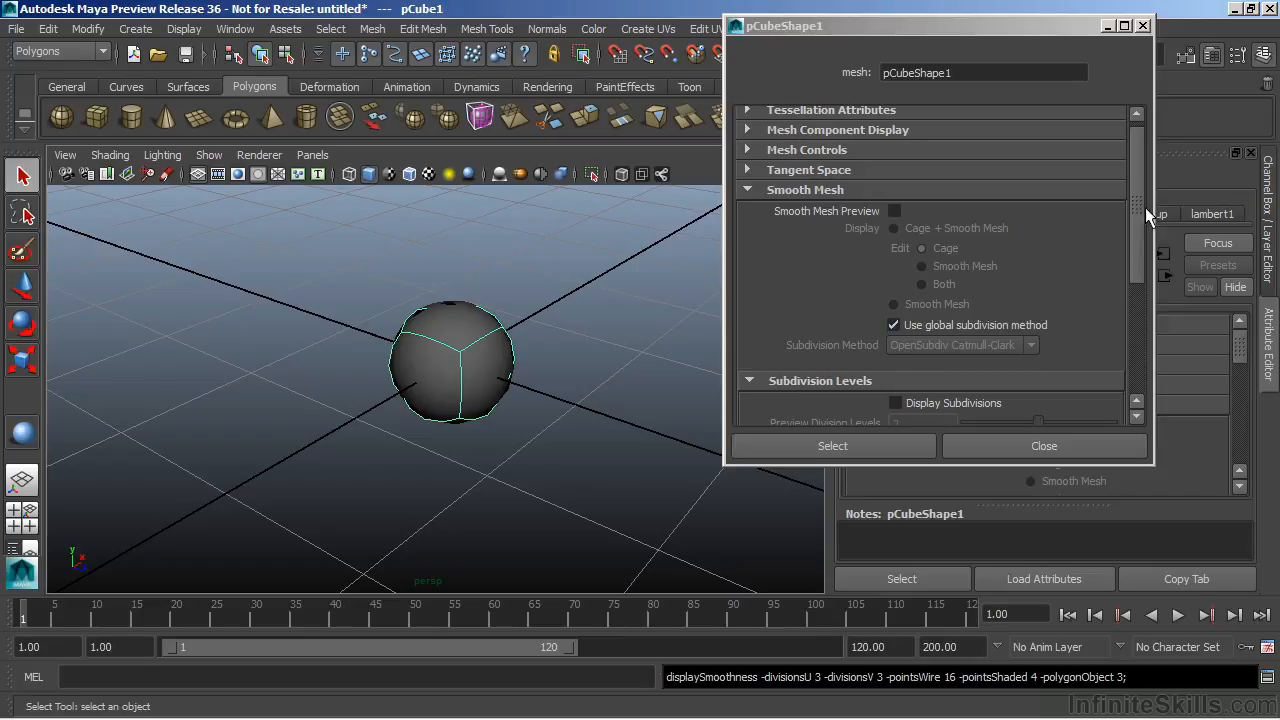
Turn off Use global subdivision method and turn on Display Subdivisions for the smoothed cube.
{"action": "scroll", "coordinate": [1144, 208], "scroll_direction": "down", "scroll_amount": 3}
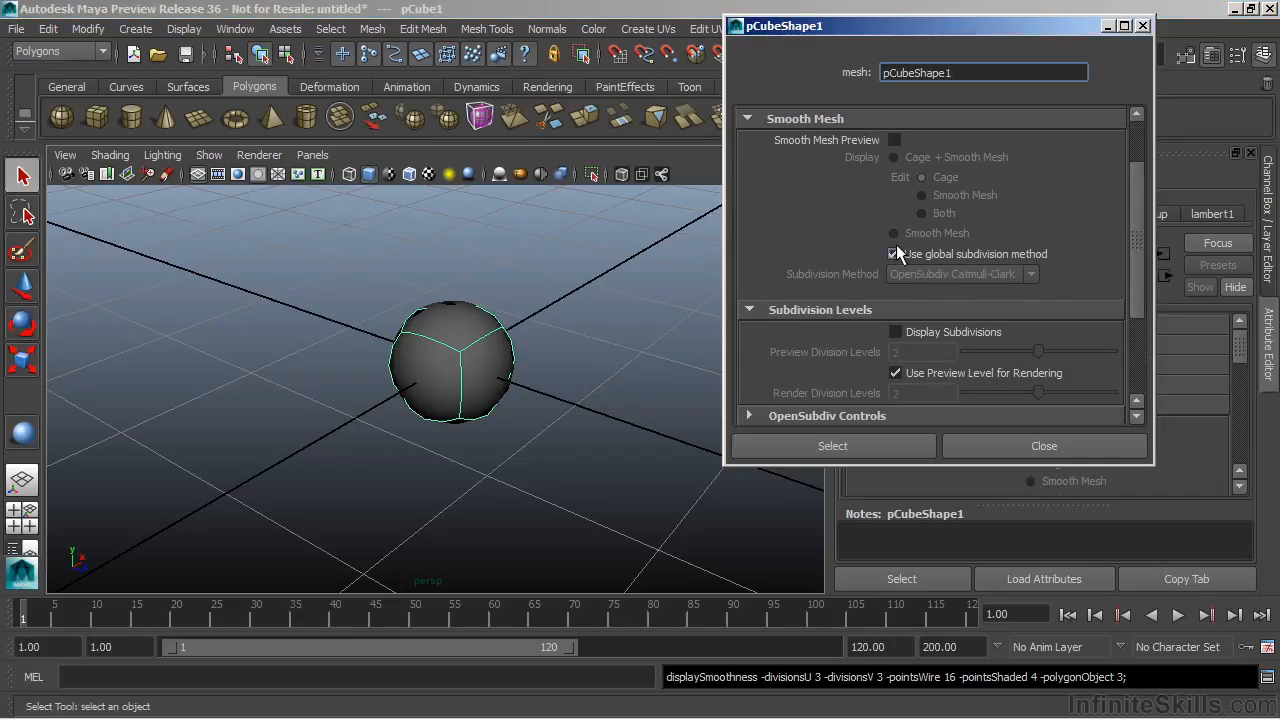
{"action": "left_click", "coordinate": [894, 254]}
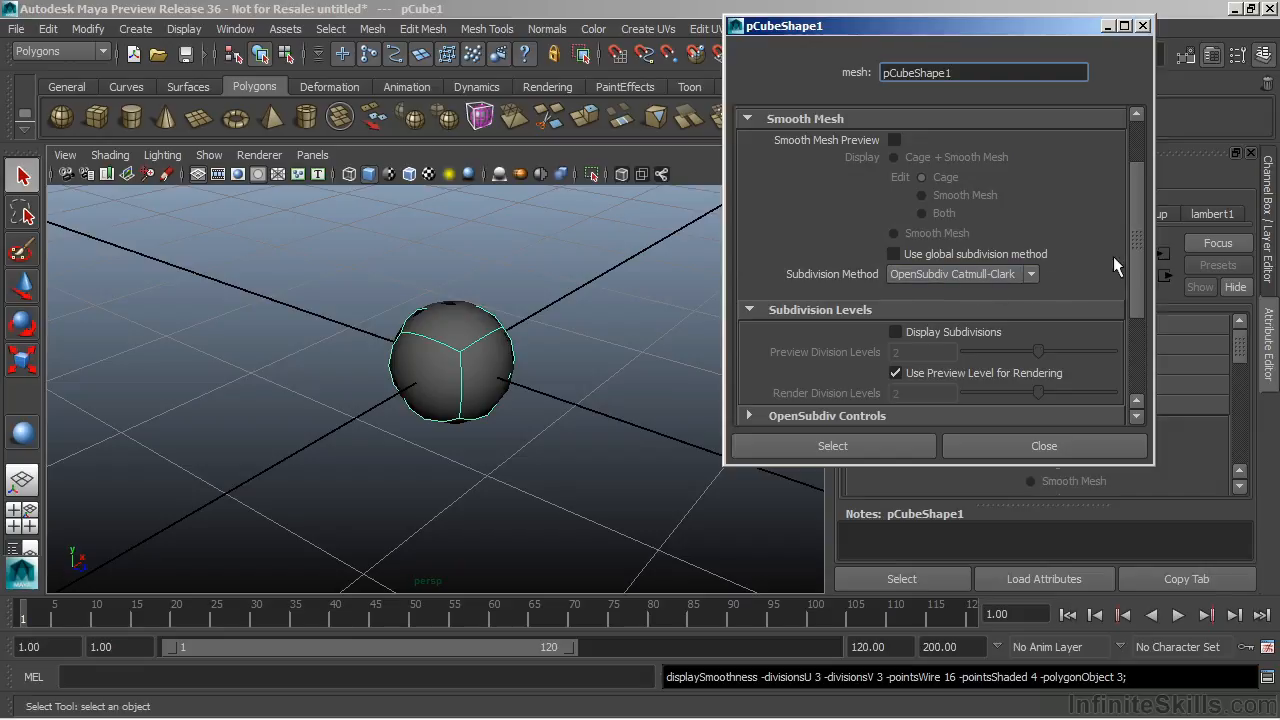
{"action": "left_click_drag", "start_coordinate": [1136, 229], "coordinate": [1136, 261]}
{"action": "right_click_drag", "start_coordinate": [318, 448], "coordinate": [524, 289], "text": "alt"}
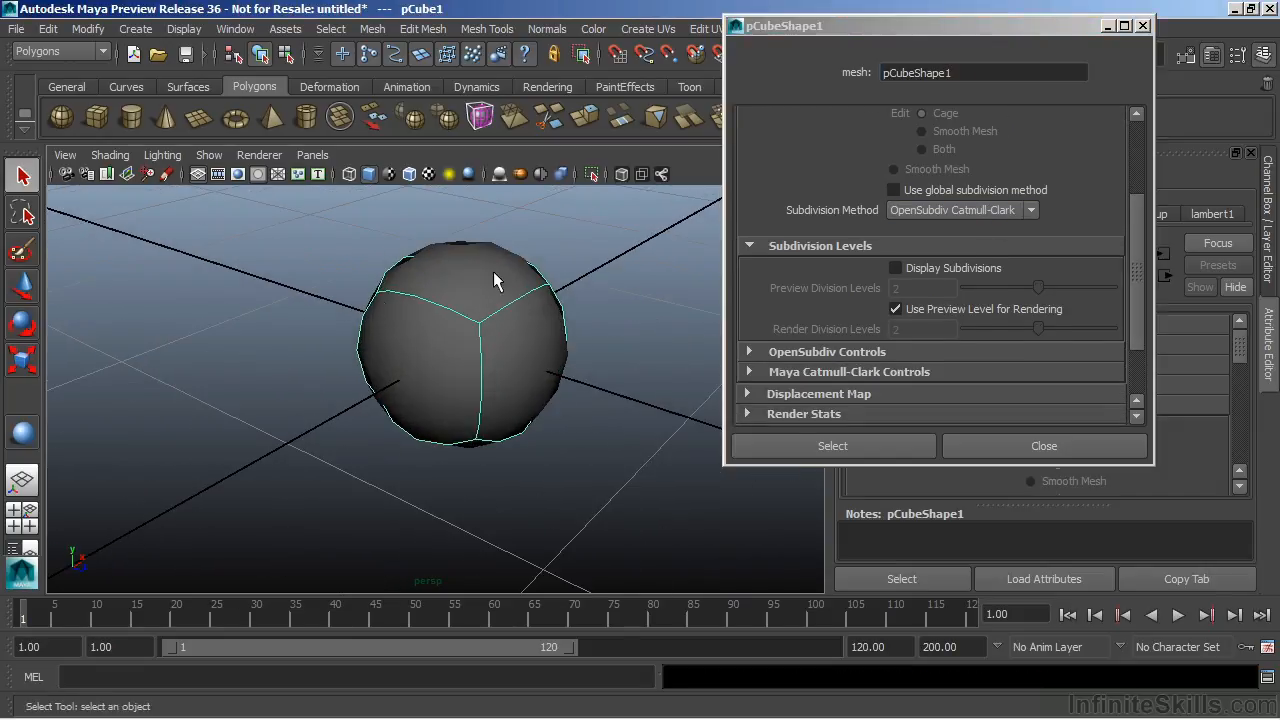
{"action": "left_click_drag", "start_coordinate": [566, 382], "coordinate": [616, 368], "text": "alt"}
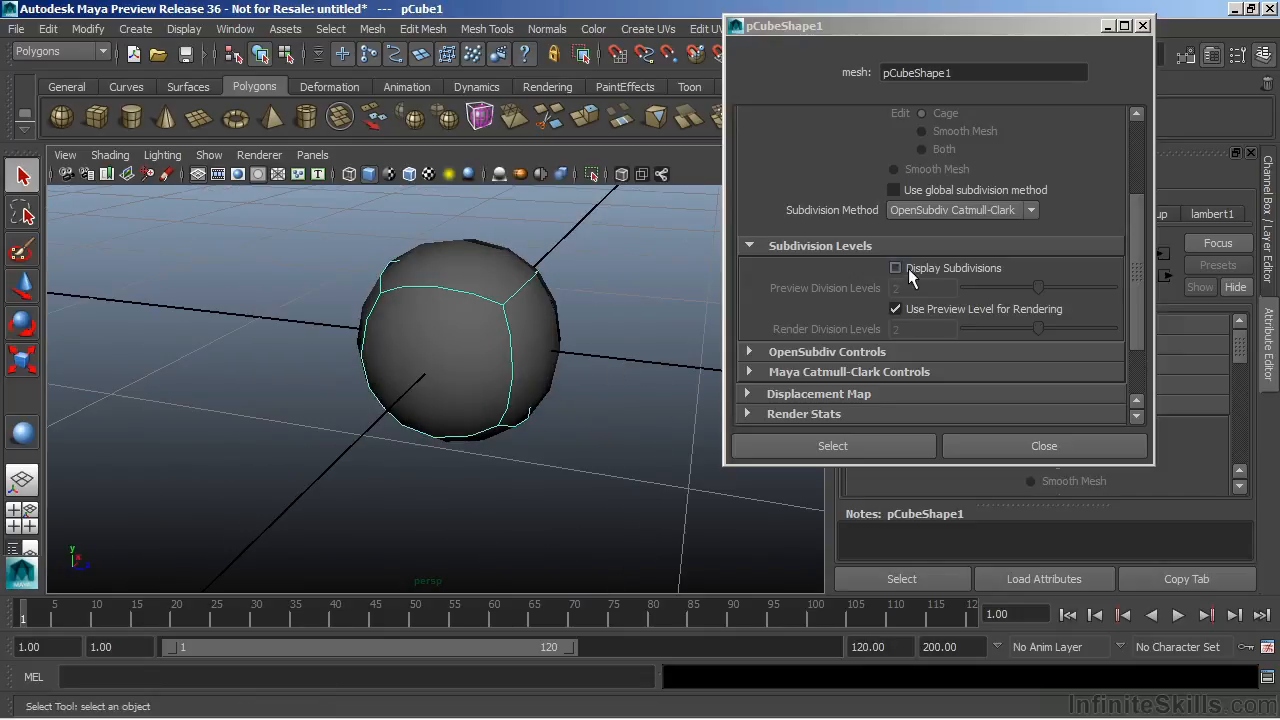
{"action": "left_click", "coordinate": [906, 268]}
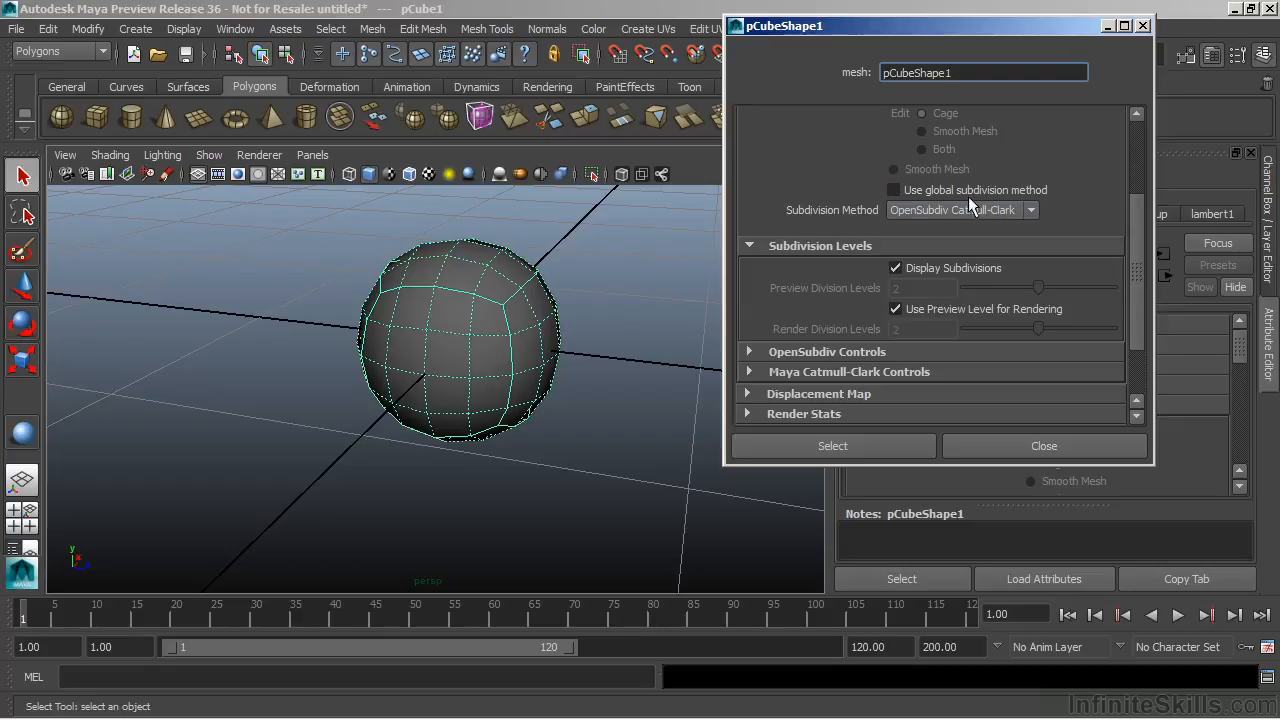
Turn Use global subdivision method back on and switch Display Subdivisions off.
{"action": "left_click", "coordinate": [896, 190]}
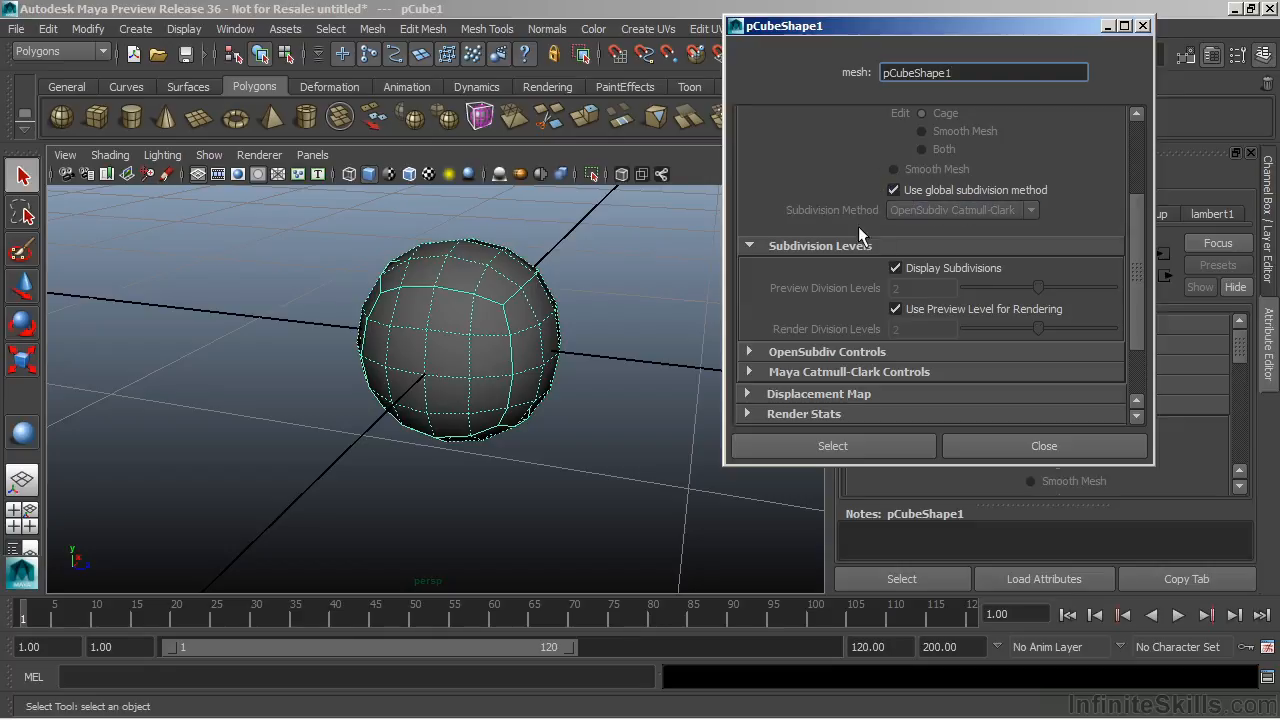
{"action": "left_click", "coordinate": [895, 269]}
{"action": "left_click", "coordinate": [894, 269]}
{"action": "scroll", "coordinate": [900, 290], "scroll_direction": "up", "scroll_amount": 2}
{"action": "left_click", "coordinate": [919, 320]}
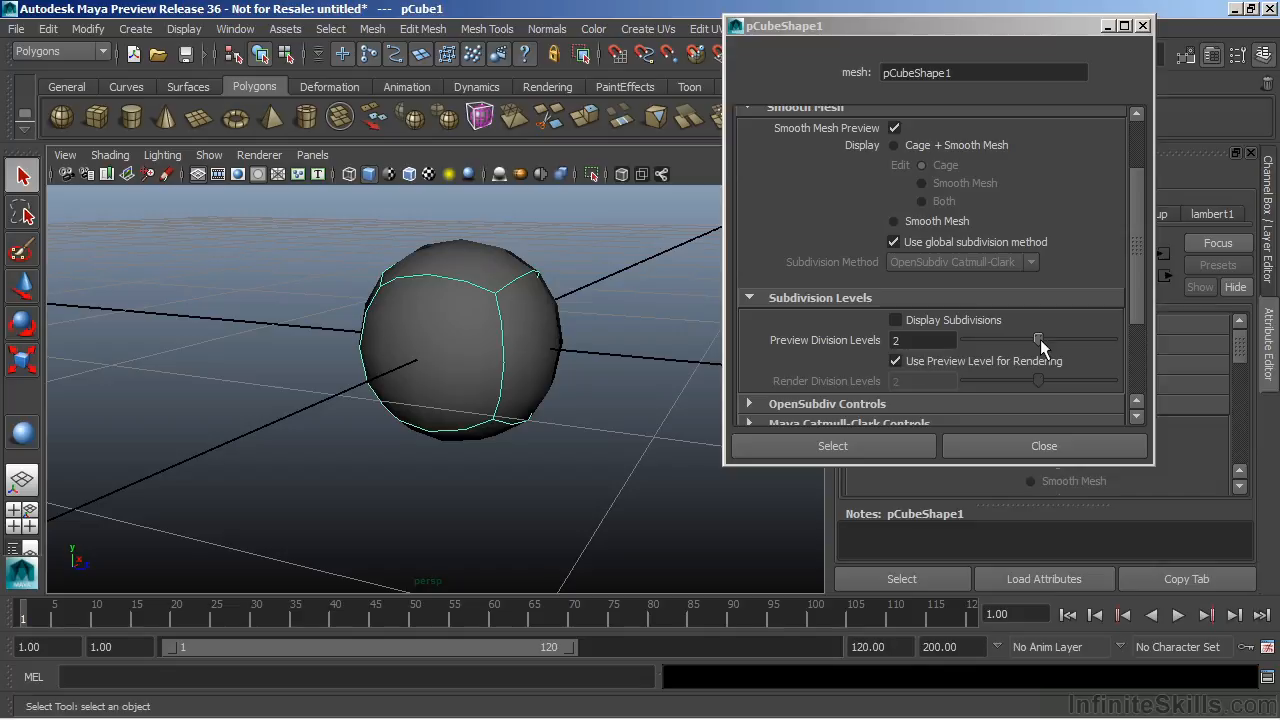
Try Preview Division Levels of 0, 4 and 1 on the smoothed cube.
{"action": "left_click_drag", "start_coordinate": [1038, 343], "coordinate": [953, 344]}
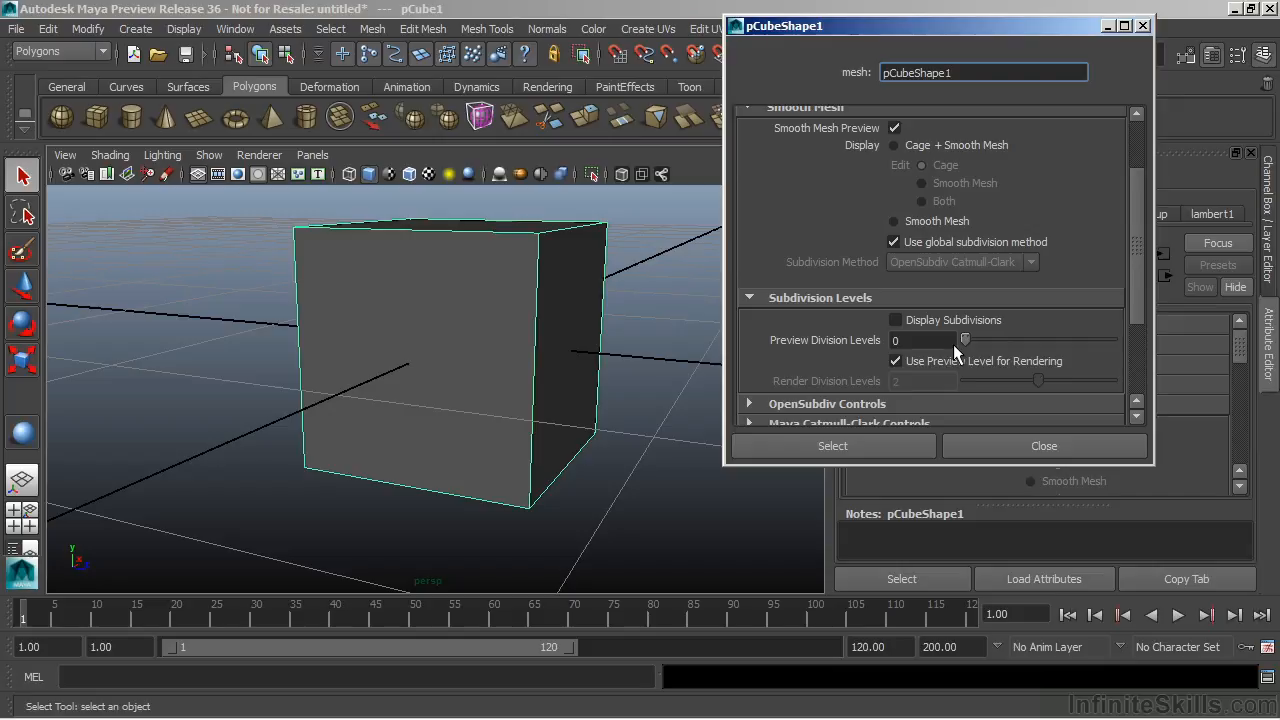
{"action": "left_click_drag", "start_coordinate": [953, 342], "coordinate": [1111, 350]}
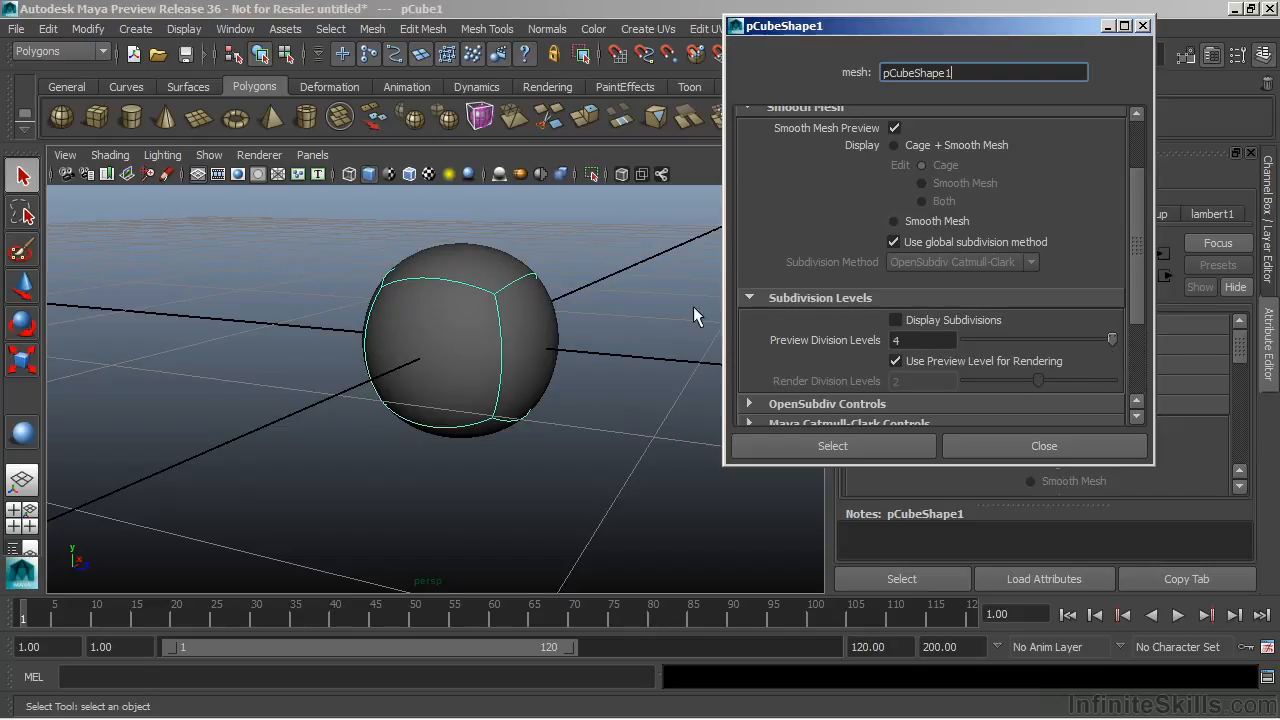
{"action": "left_click_drag", "start_coordinate": [660, 350], "coordinate": [674, 374], "text": "alt"}
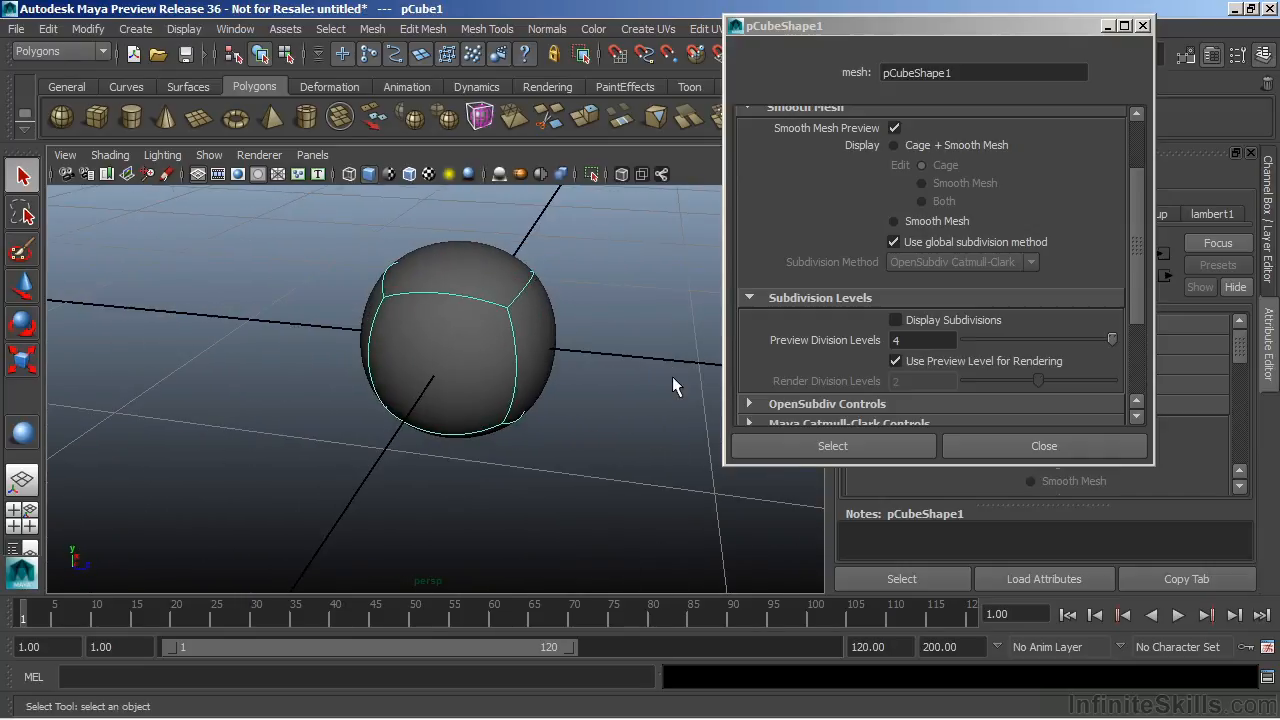
{"action": "left_click_drag", "start_coordinate": [1109, 333], "coordinate": [988, 337]}
Switch the smoothed cube to vertex mode and set its Preview Division Levels to 2.
{"action": "right_click_drag", "start_coordinate": [502, 270], "coordinate": [430, 265]}
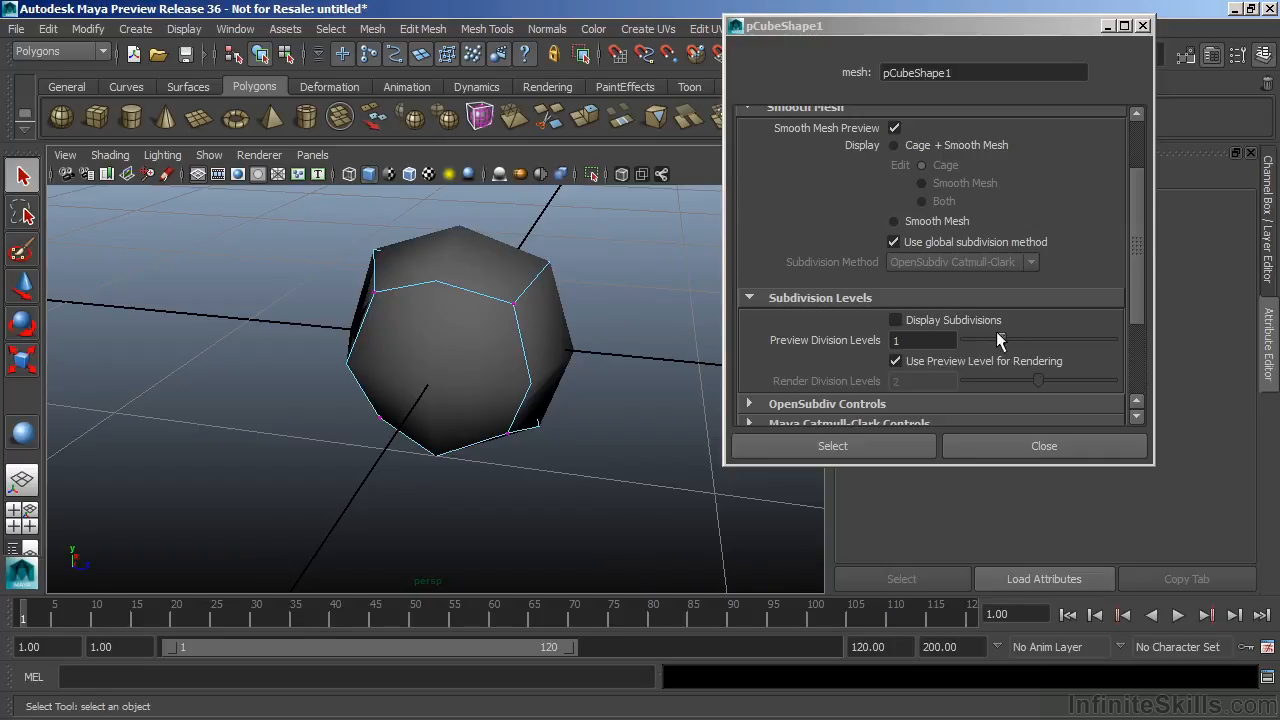
{"action": "left_click_drag", "start_coordinate": [999, 339], "coordinate": [1039, 340]}
{"action": "left_click_drag", "start_coordinate": [366, 346], "coordinate": [425, 340], "text": "alt"}
{"action": "right_click_drag", "start_coordinate": [425, 340], "coordinate": [560, 343], "text": "alt"}
{"action": "middle_click_drag", "start_coordinate": [560, 343], "coordinate": [538, 399], "text": "alt"}
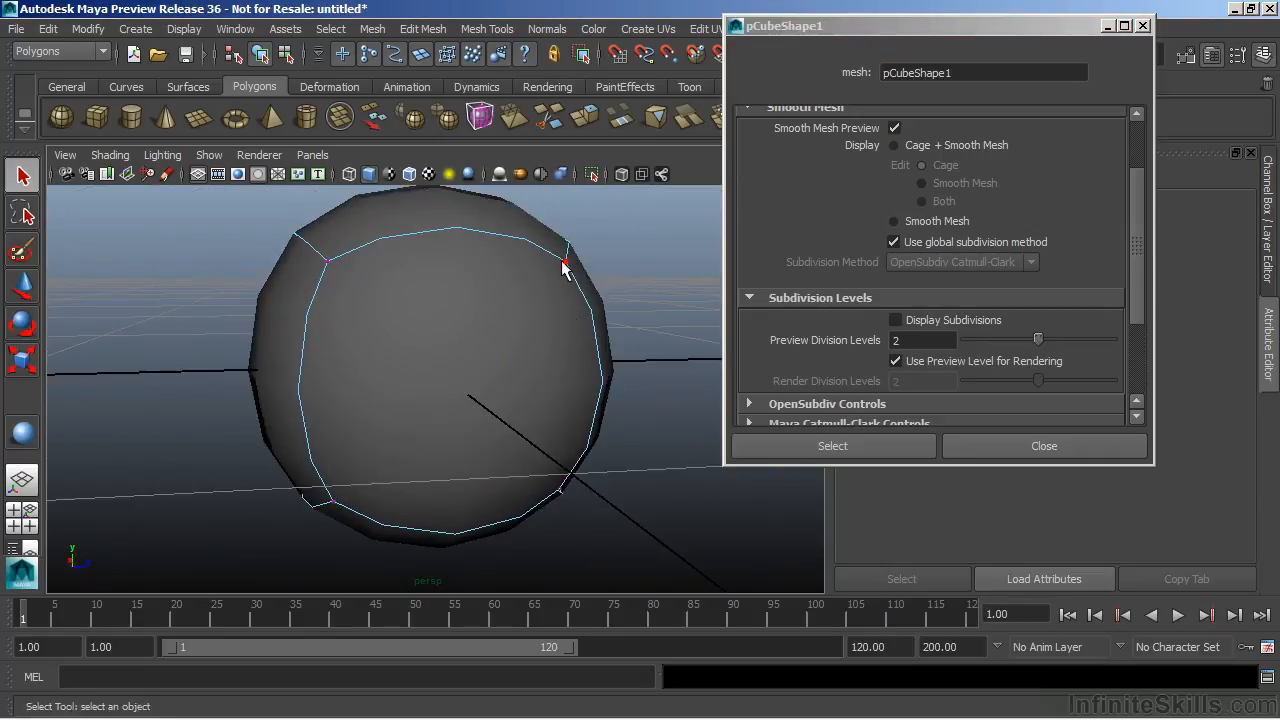
Try moving one upper corner vertex of the smoothed cube with the Move tool, and undo the move.
{"action": "left_click", "coordinate": [565, 262]}
{"action": "key", "text": "w"}
{"action": "middle_click_drag", "start_coordinate": [692, 236], "coordinate": [616, 330], "text": "alt"}
{"action": "right_click_drag", "start_coordinate": [616, 330], "coordinate": [529, 380], "text": "alt"}
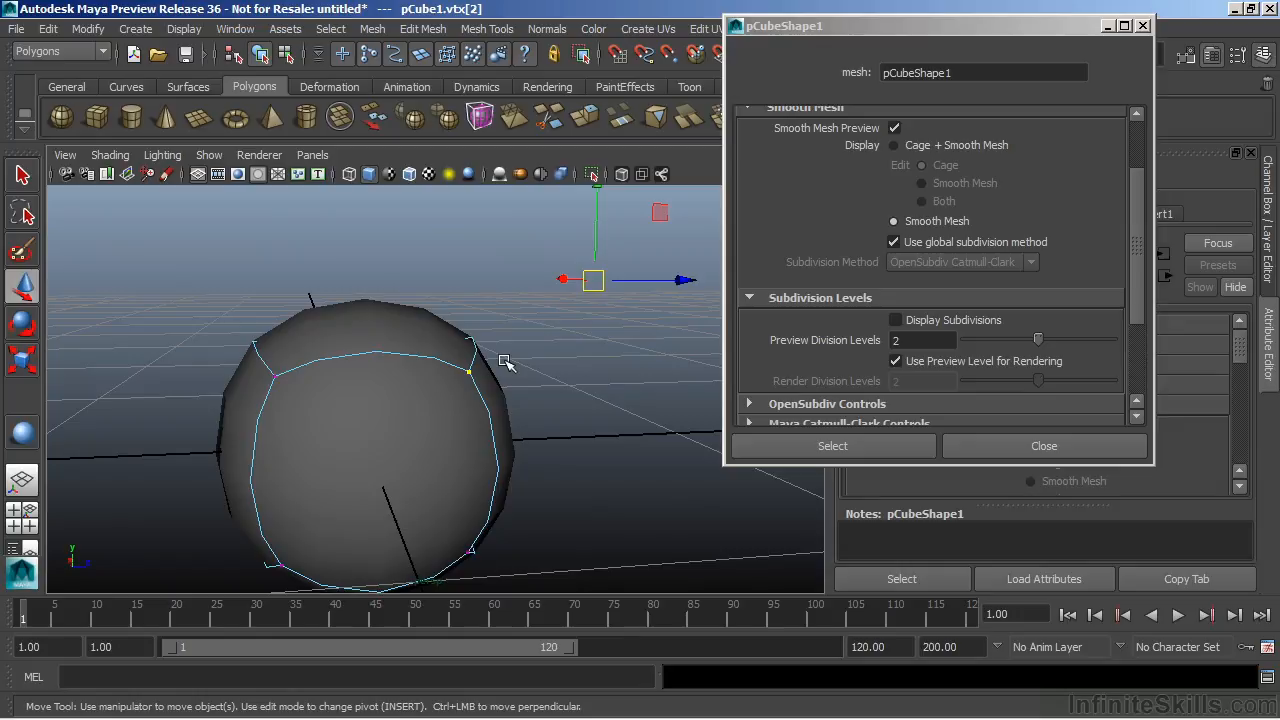
{"action": "left_click_drag", "start_coordinate": [593, 280], "coordinate": [635, 295]}
{"action": "key", "text": "ctrl+z"}
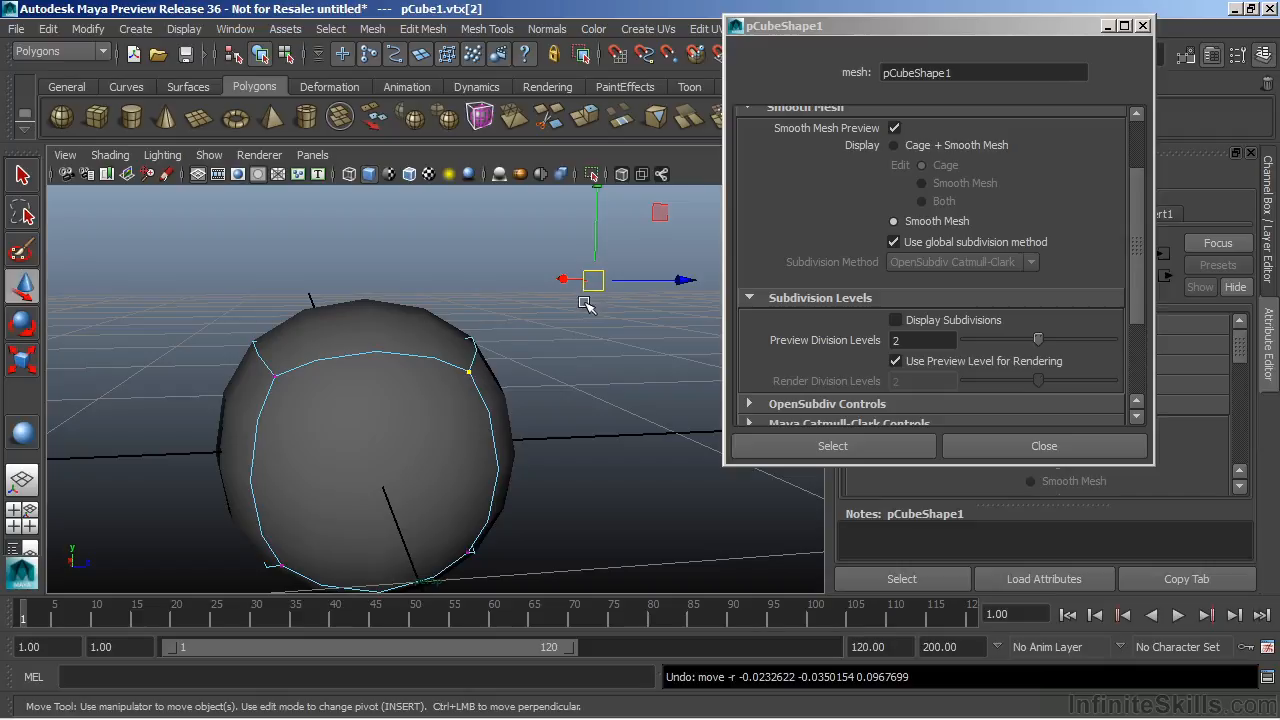
Try Preview Division Levels of 3, return it to 2, and close the copied pCubeShape1 window.
{"action": "left_click", "coordinate": [1038, 341]}
{"action": "left_click_drag", "start_coordinate": [1038, 341], "coordinate": [1072, 340]}
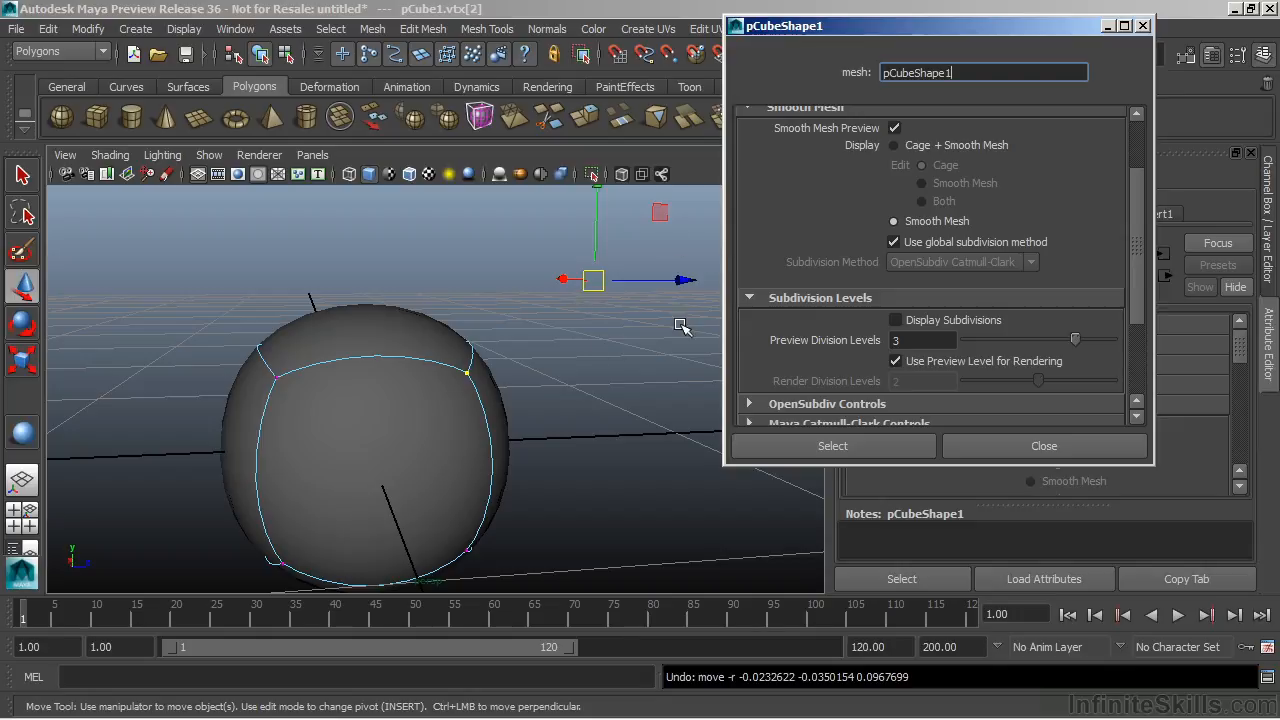
{"action": "left_click_drag", "start_coordinate": [1075, 340], "coordinate": [1027, 345]}
{"action": "left_click", "coordinate": [1036, 340]}
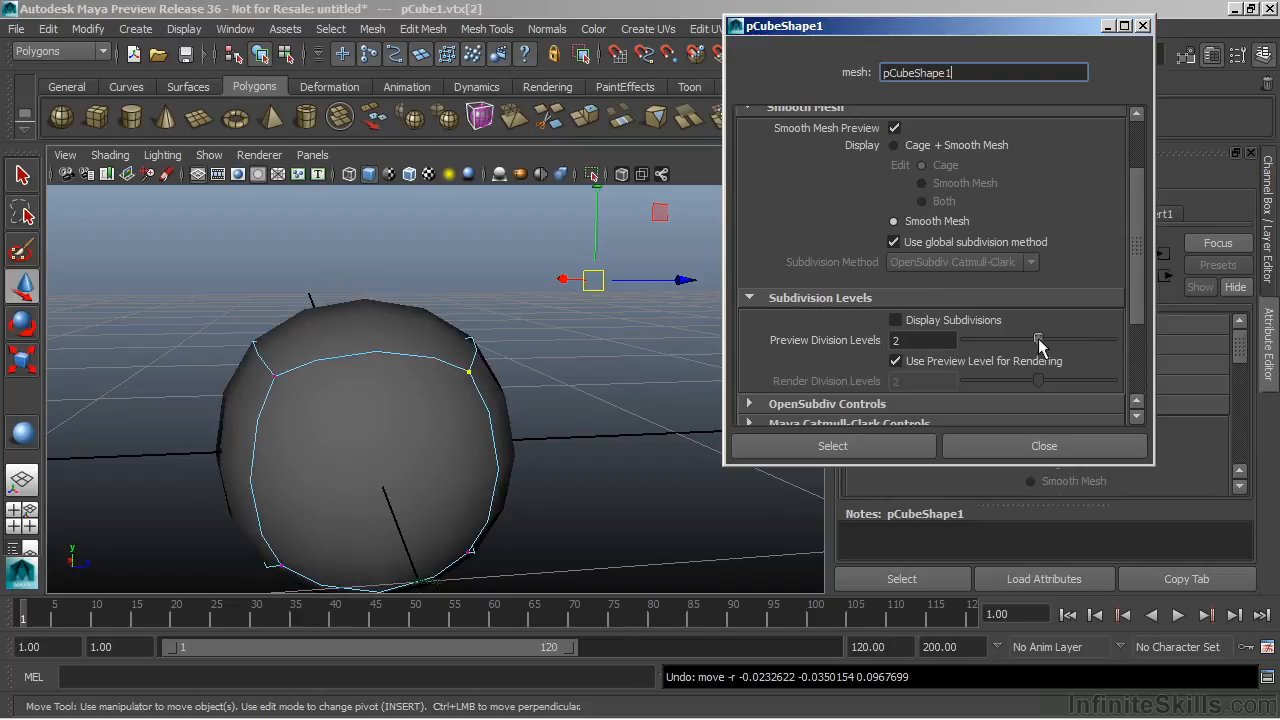
{"action": "left_click", "coordinate": [1044, 446]}
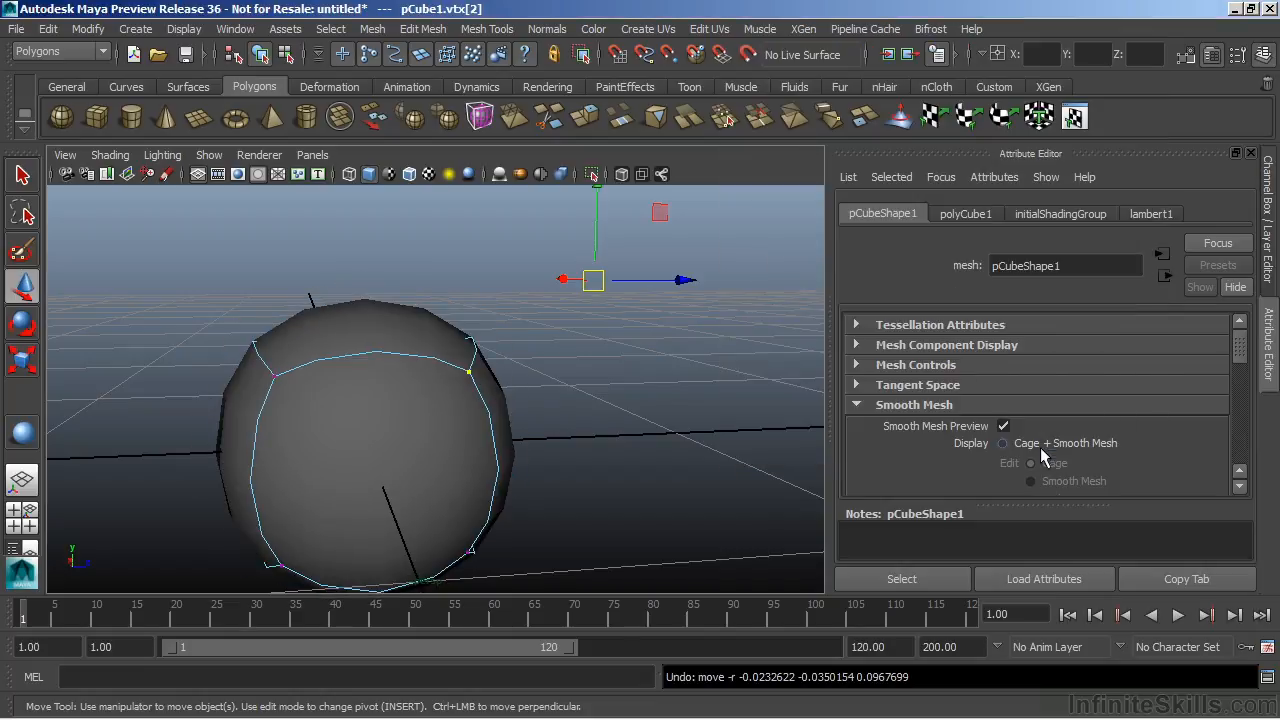
Toggle the cube several times between its original and smooth mesh preview display, ending on the unsmoothed cube.
{"action": "middle_click_drag", "start_coordinate": [414, 386], "coordinate": [478, 362], "text": "alt"}
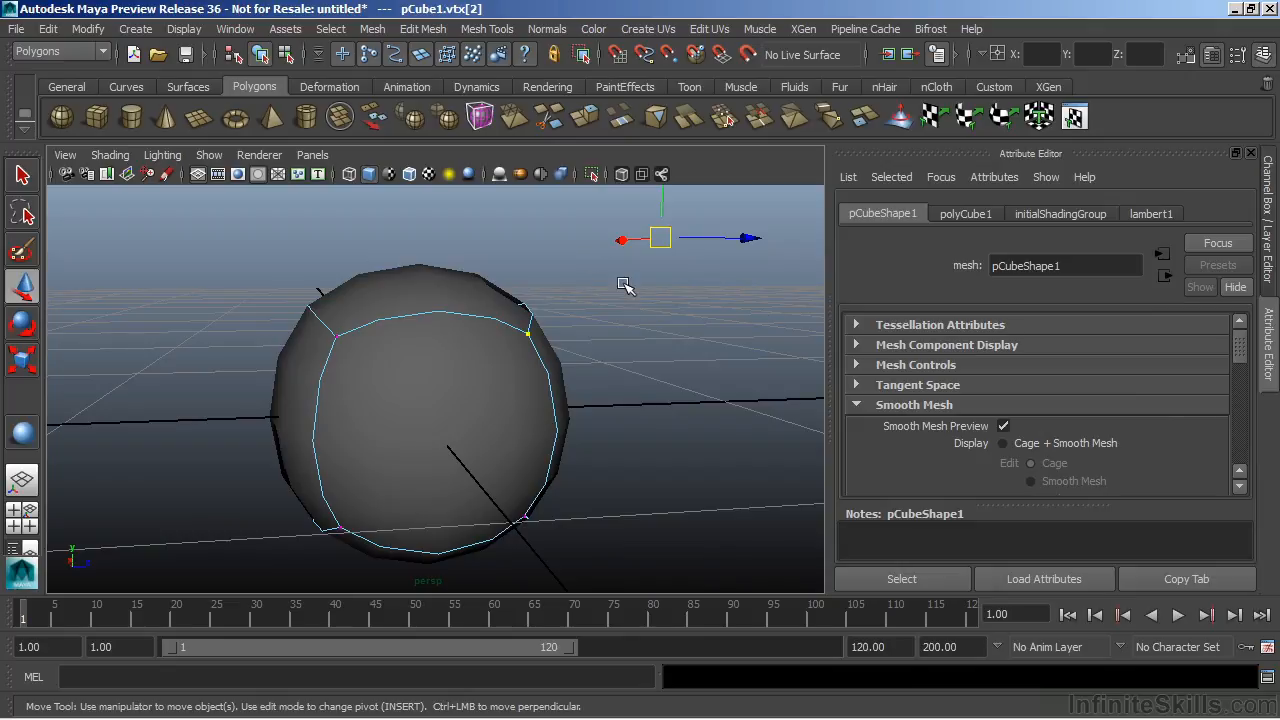
{"action": "key", "text": "1"}
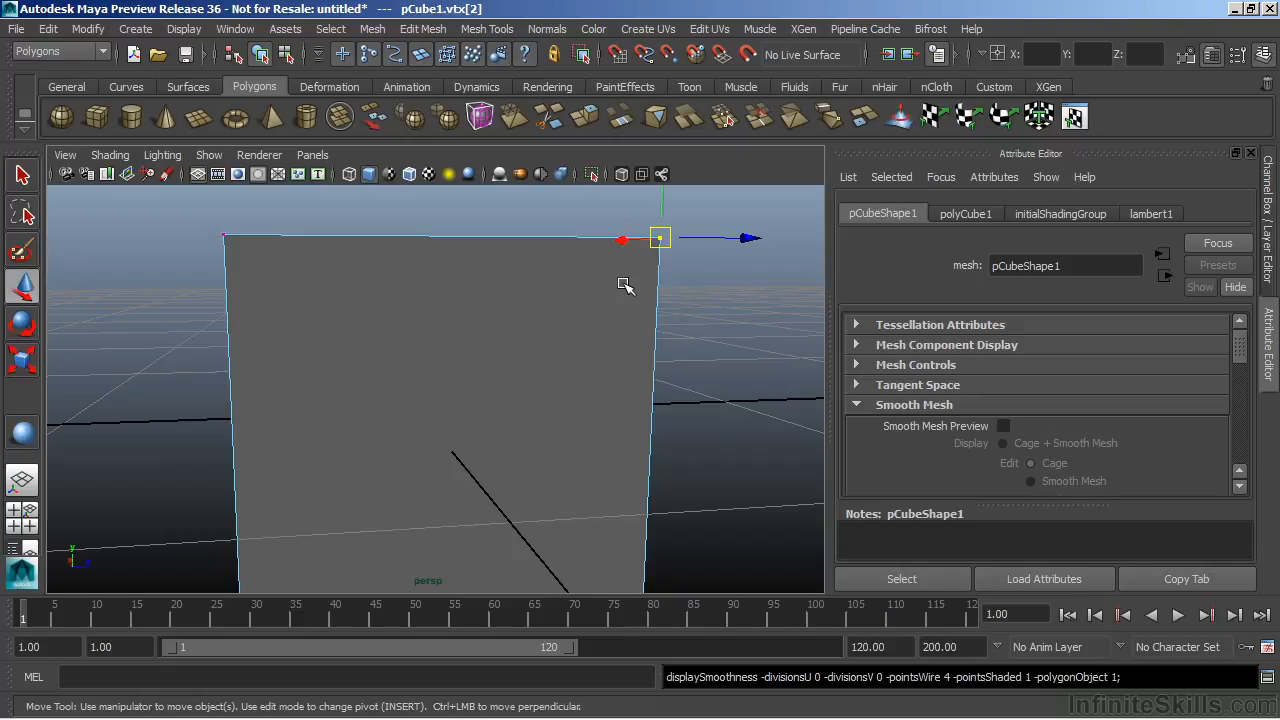
{"action": "key", "text": "3"}
{"action": "key", "text": "1"}
{"action": "key", "text": "3"}
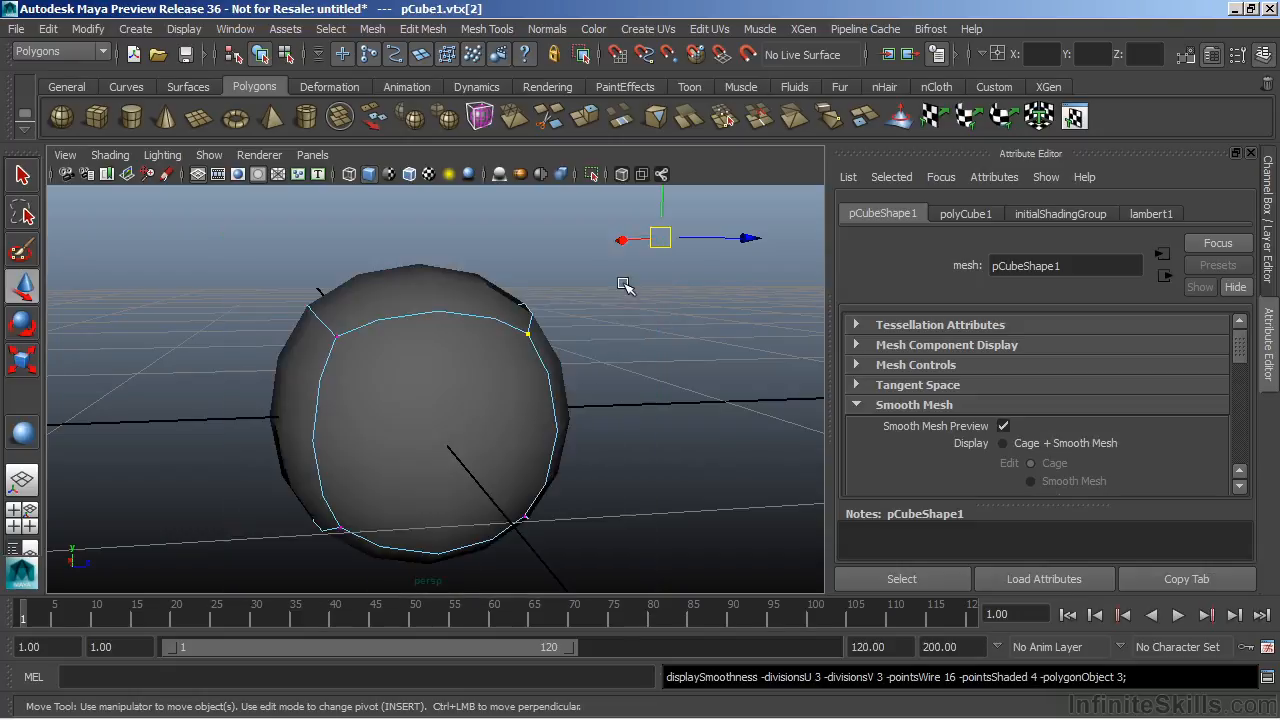
{"action": "key", "text": "1"}
{"action": "key", "text": "3"}
{"action": "key", "text": "1"}
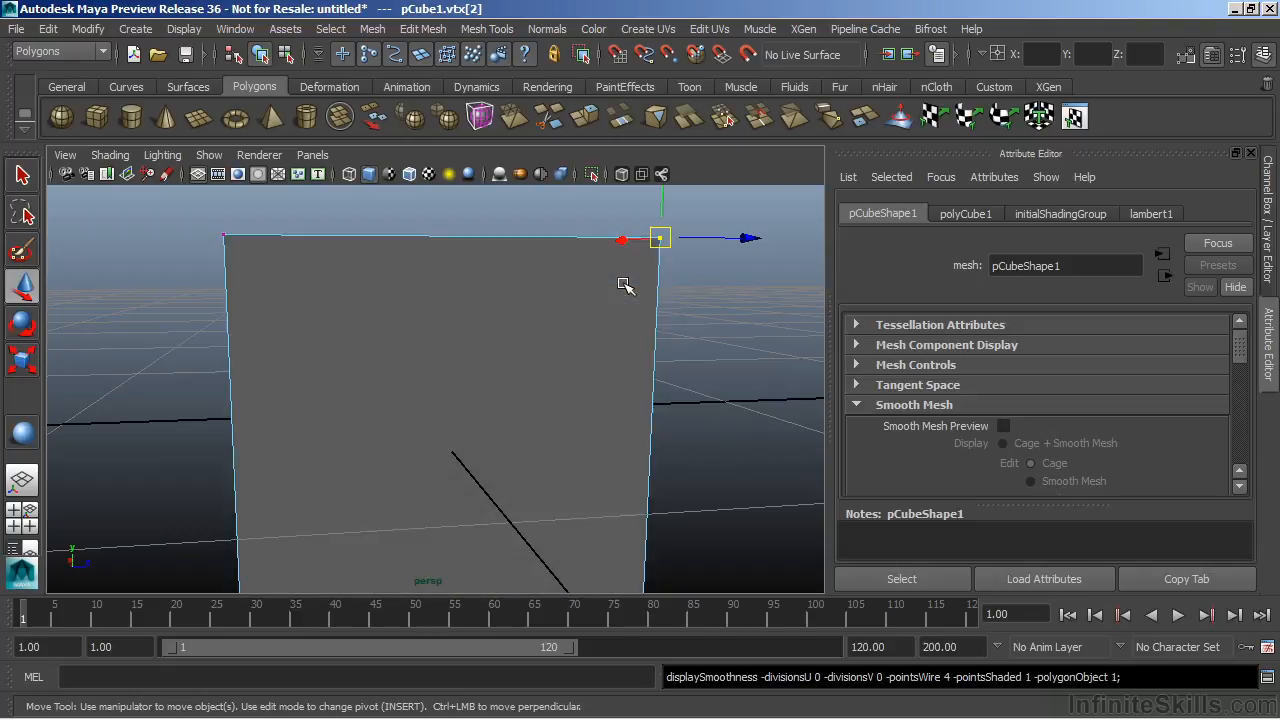
Return the cube to object mode and delete it from the scene.
{"action": "right_click_drag", "start_coordinate": [503, 287], "coordinate": [612, 238]}
{"action": "right_click_drag", "start_coordinate": [584, 318], "coordinate": [423, 377], "text": "alt"}
{"action": "left_click_drag", "start_coordinate": [423, 377], "coordinate": [380, 386], "text": "alt"}
{"action": "left_click", "coordinate": [618, 452]}
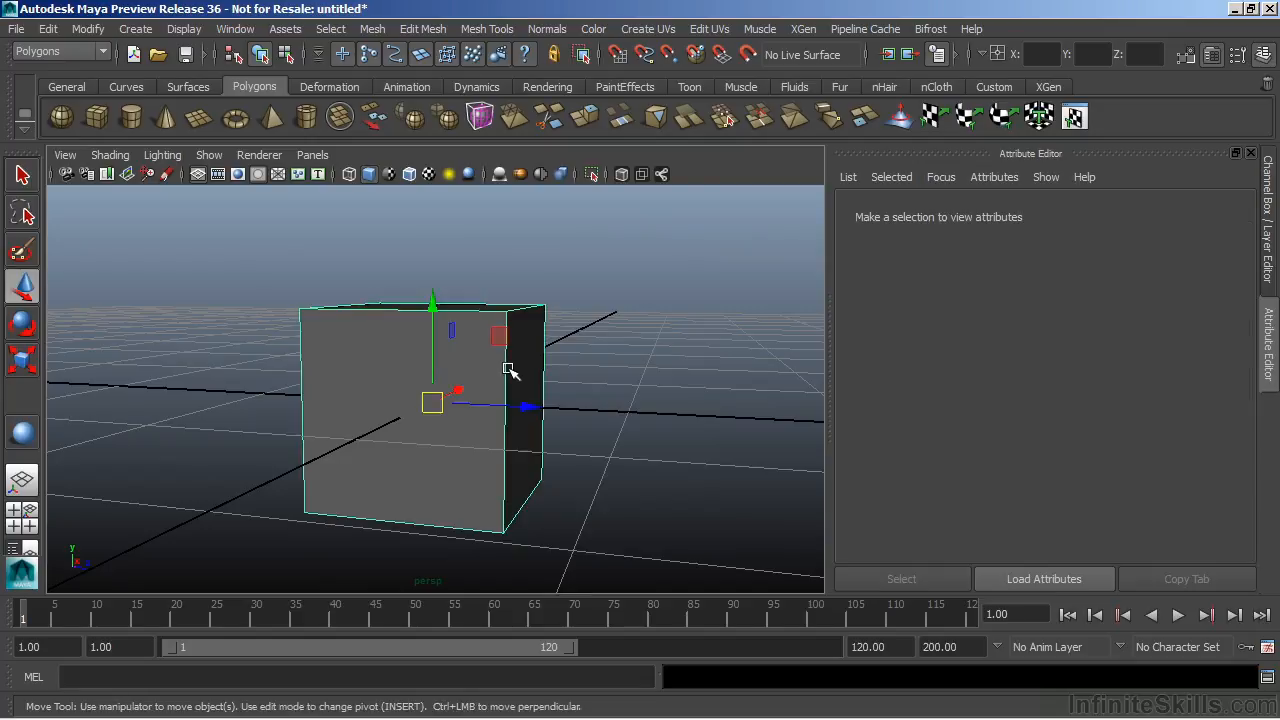
{"action": "left_click", "coordinate": [508, 370]}
{"action": "key", "text": "Delete"}
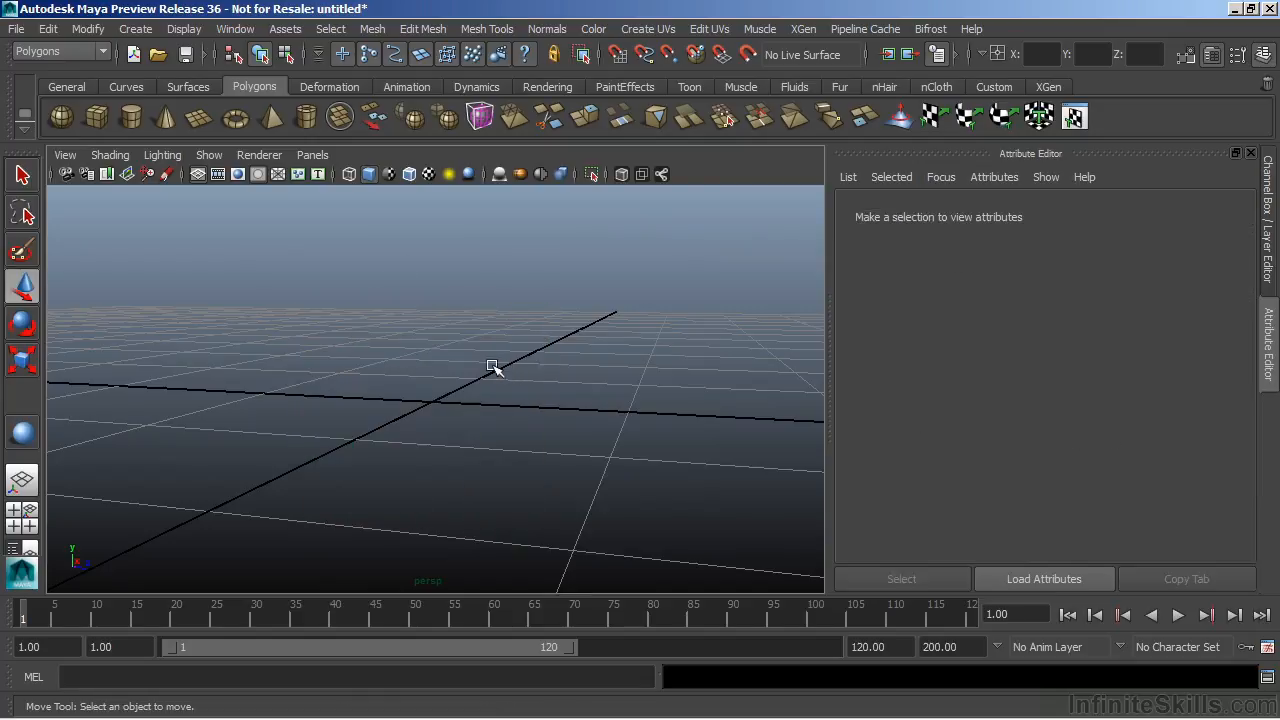
Create a sphere volume primitive at the origin.
{"action": "left_click", "coordinate": [138, 30]}
{"action": "mouse_move", "coordinate": [168, 98]}
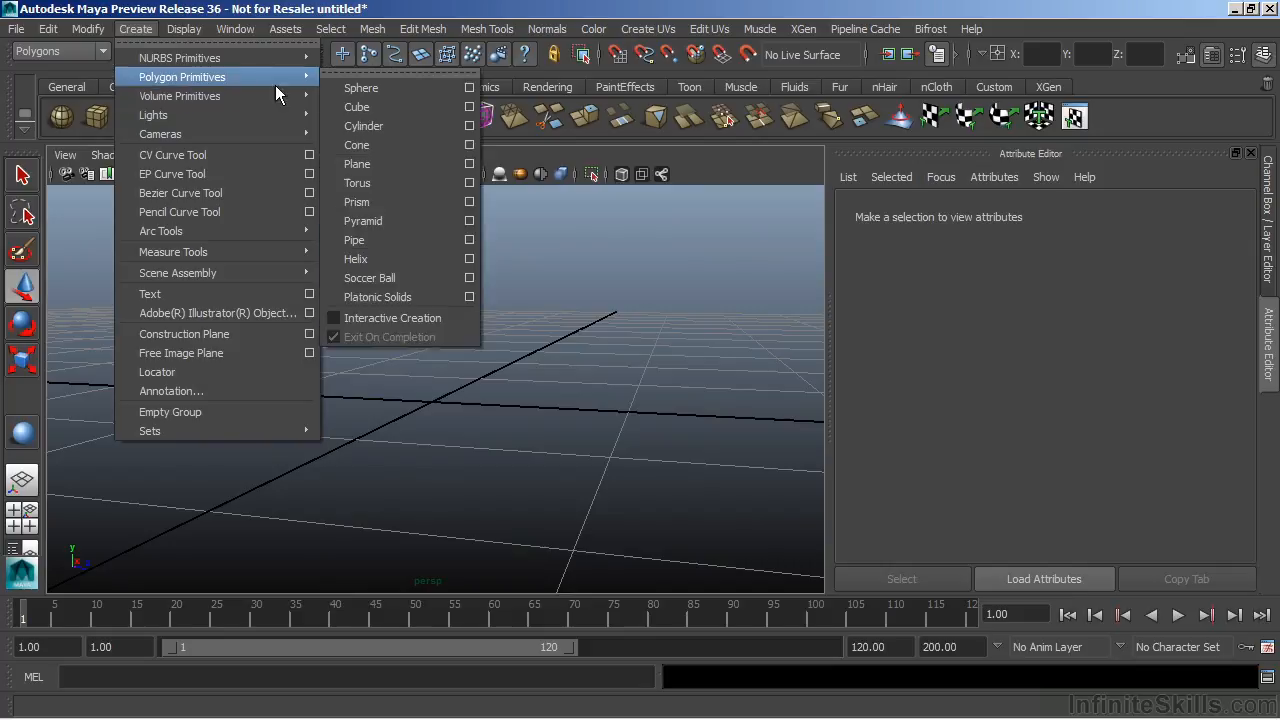
{"action": "left_click", "coordinate": [363, 110]}
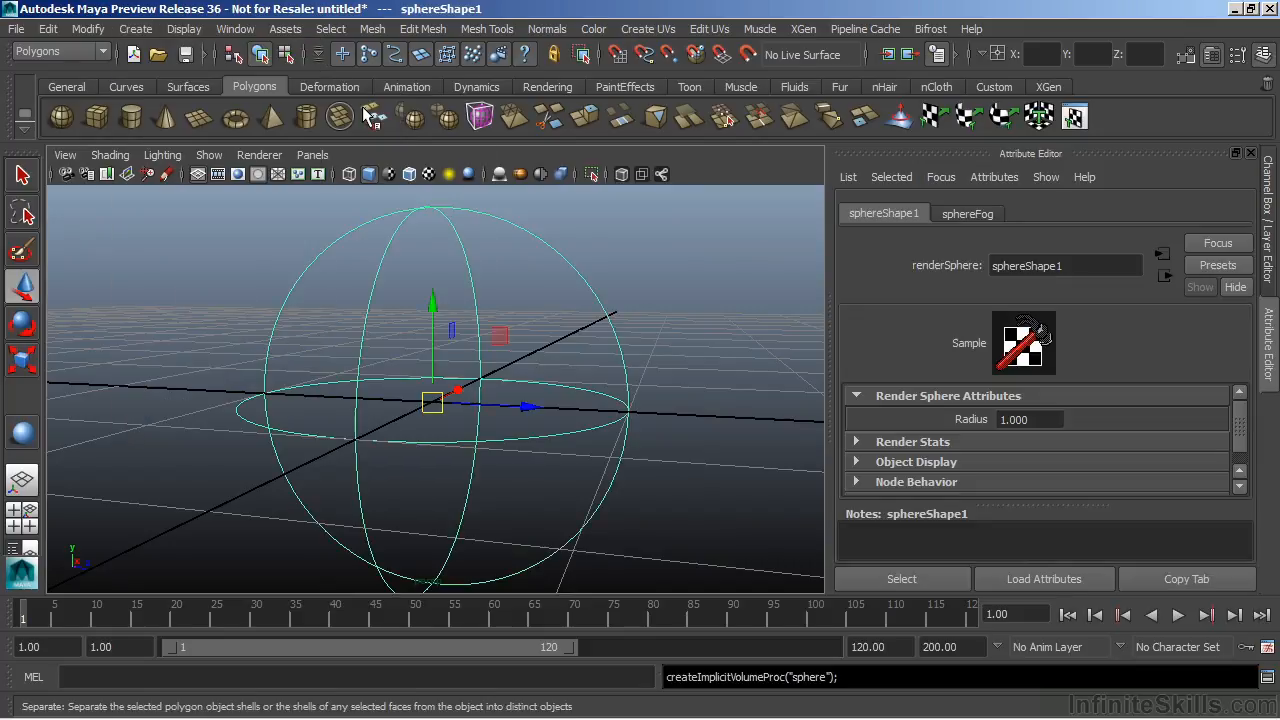
Scale the volume sphere uniformly to about 0.87 and deselect it.
{"action": "middle_click_drag", "start_coordinate": [536, 392], "coordinate": [586, 394], "text": "alt"}
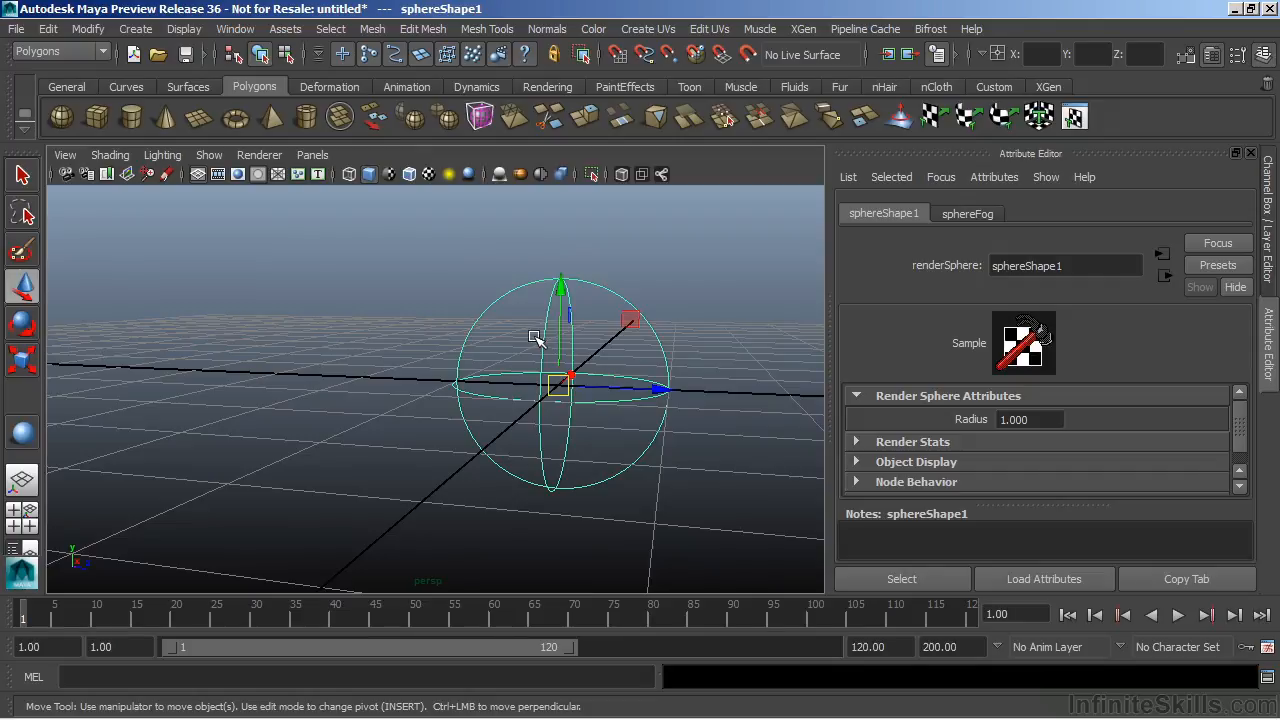
{"action": "key", "text": "r"}
{"action": "left_click_drag", "start_coordinate": [560, 383], "coordinate": [534, 363]}
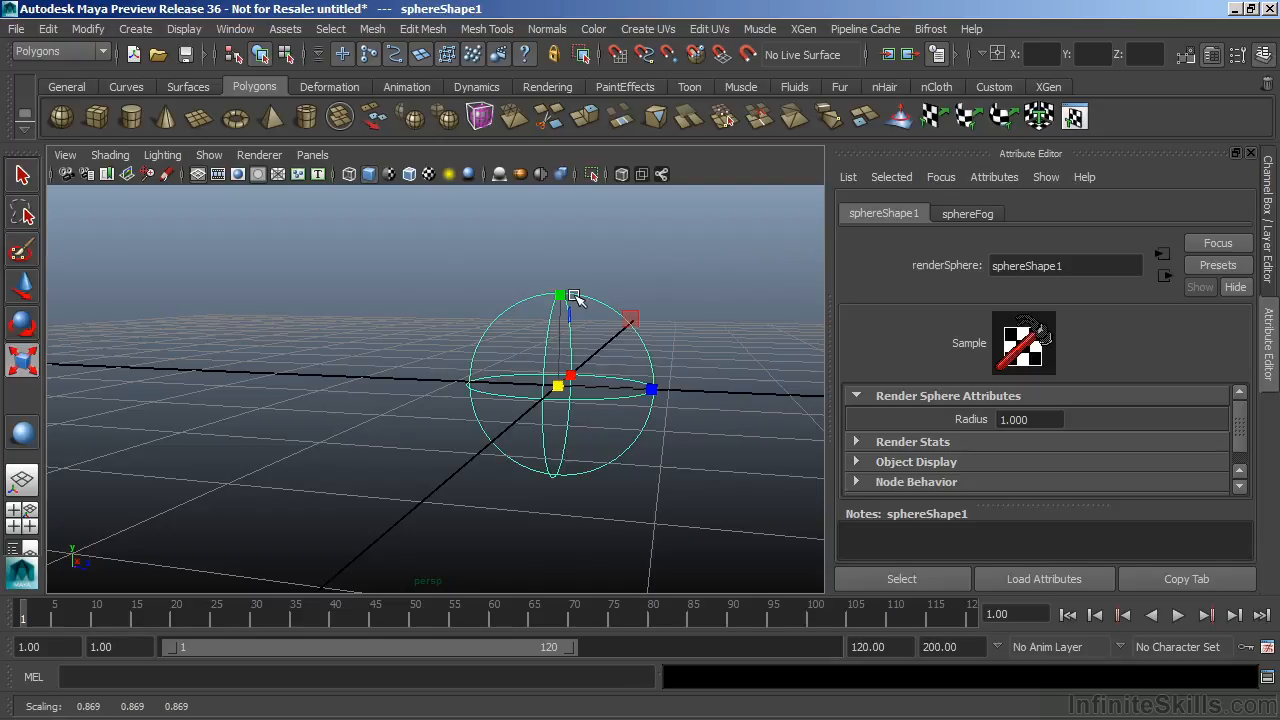
{"action": "left_click_drag", "start_coordinate": [571, 314], "coordinate": [451, 288], "text": "alt"}
{"action": "left_click", "coordinate": [445, 274]}
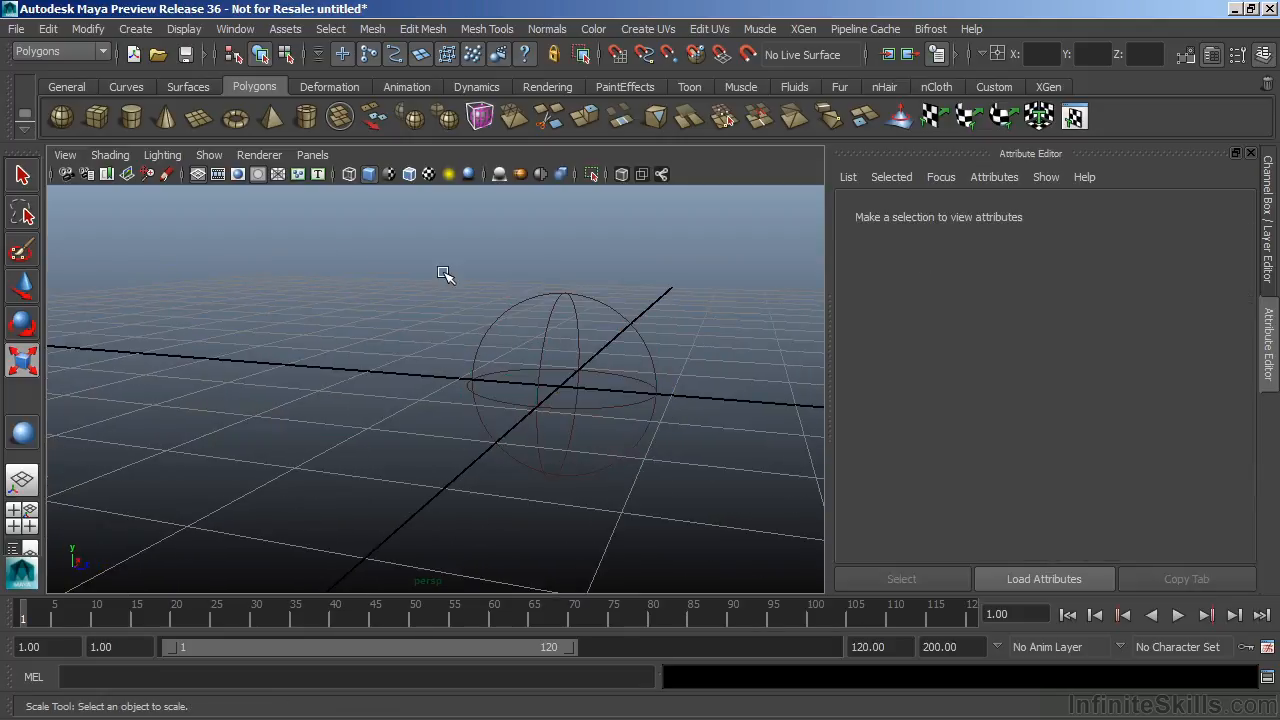